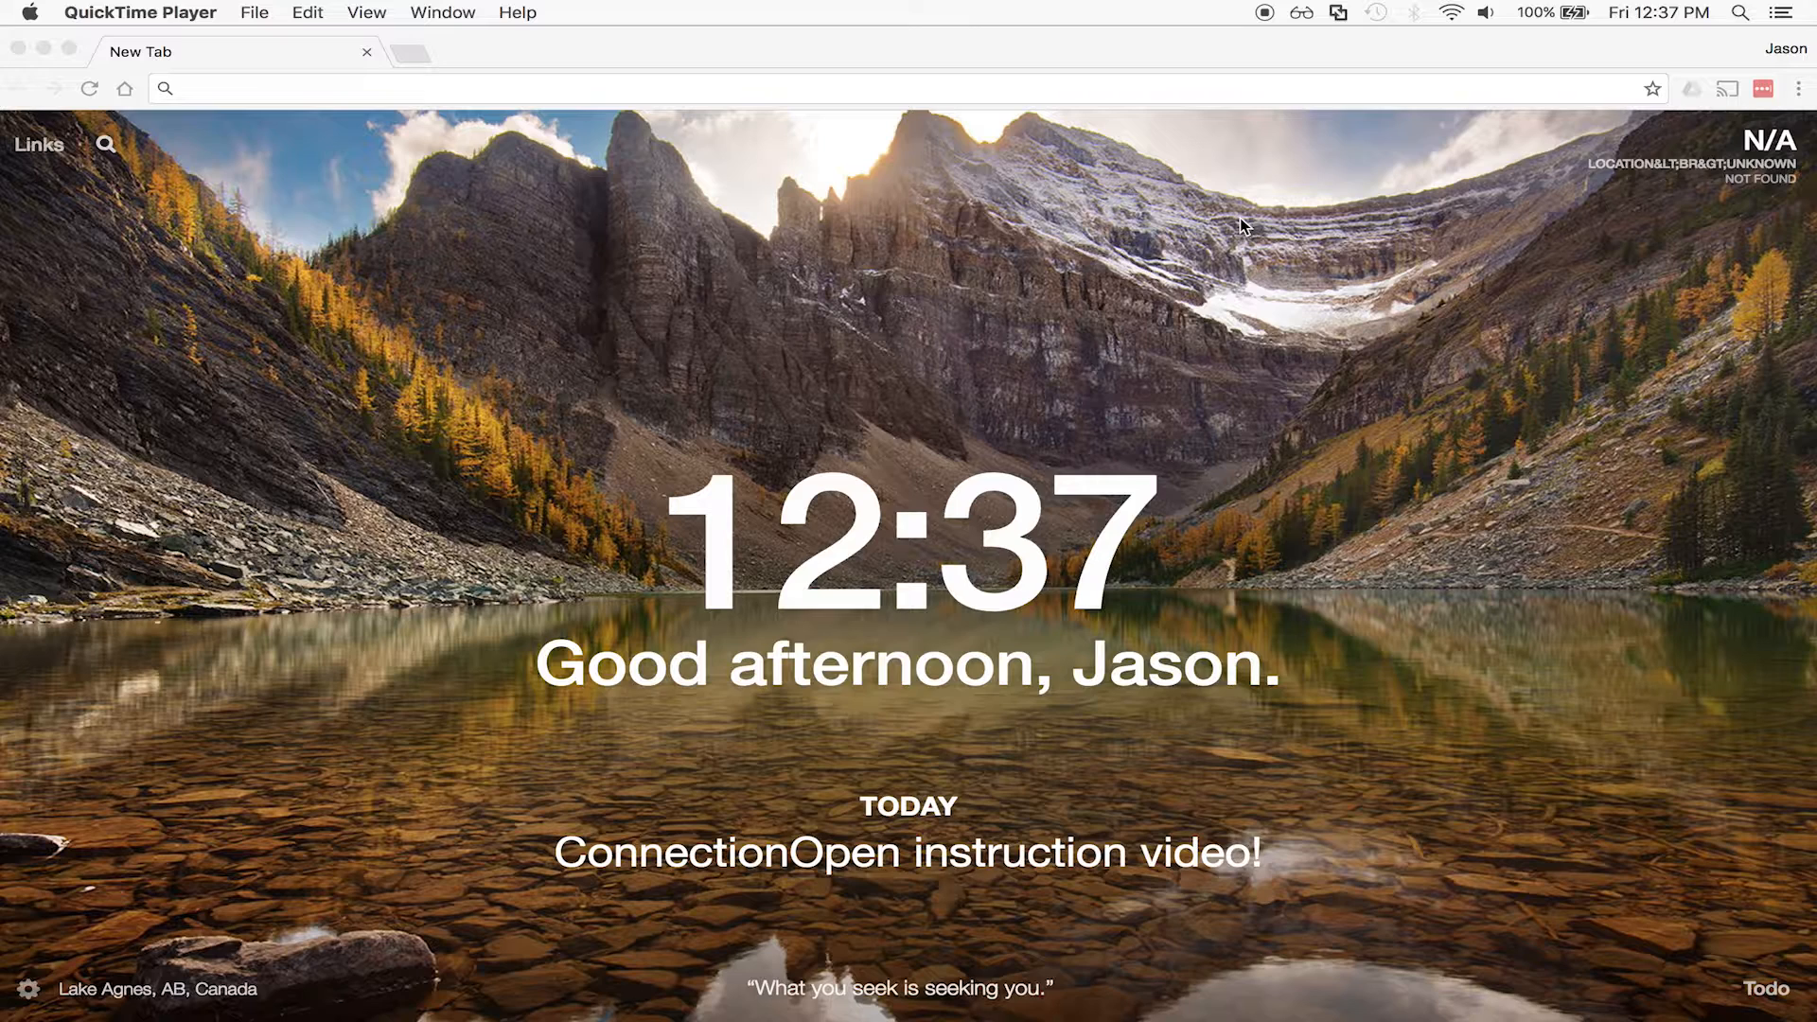
pyautogui.click(1198, 92)
pyautogui.write('www.speedtest.')
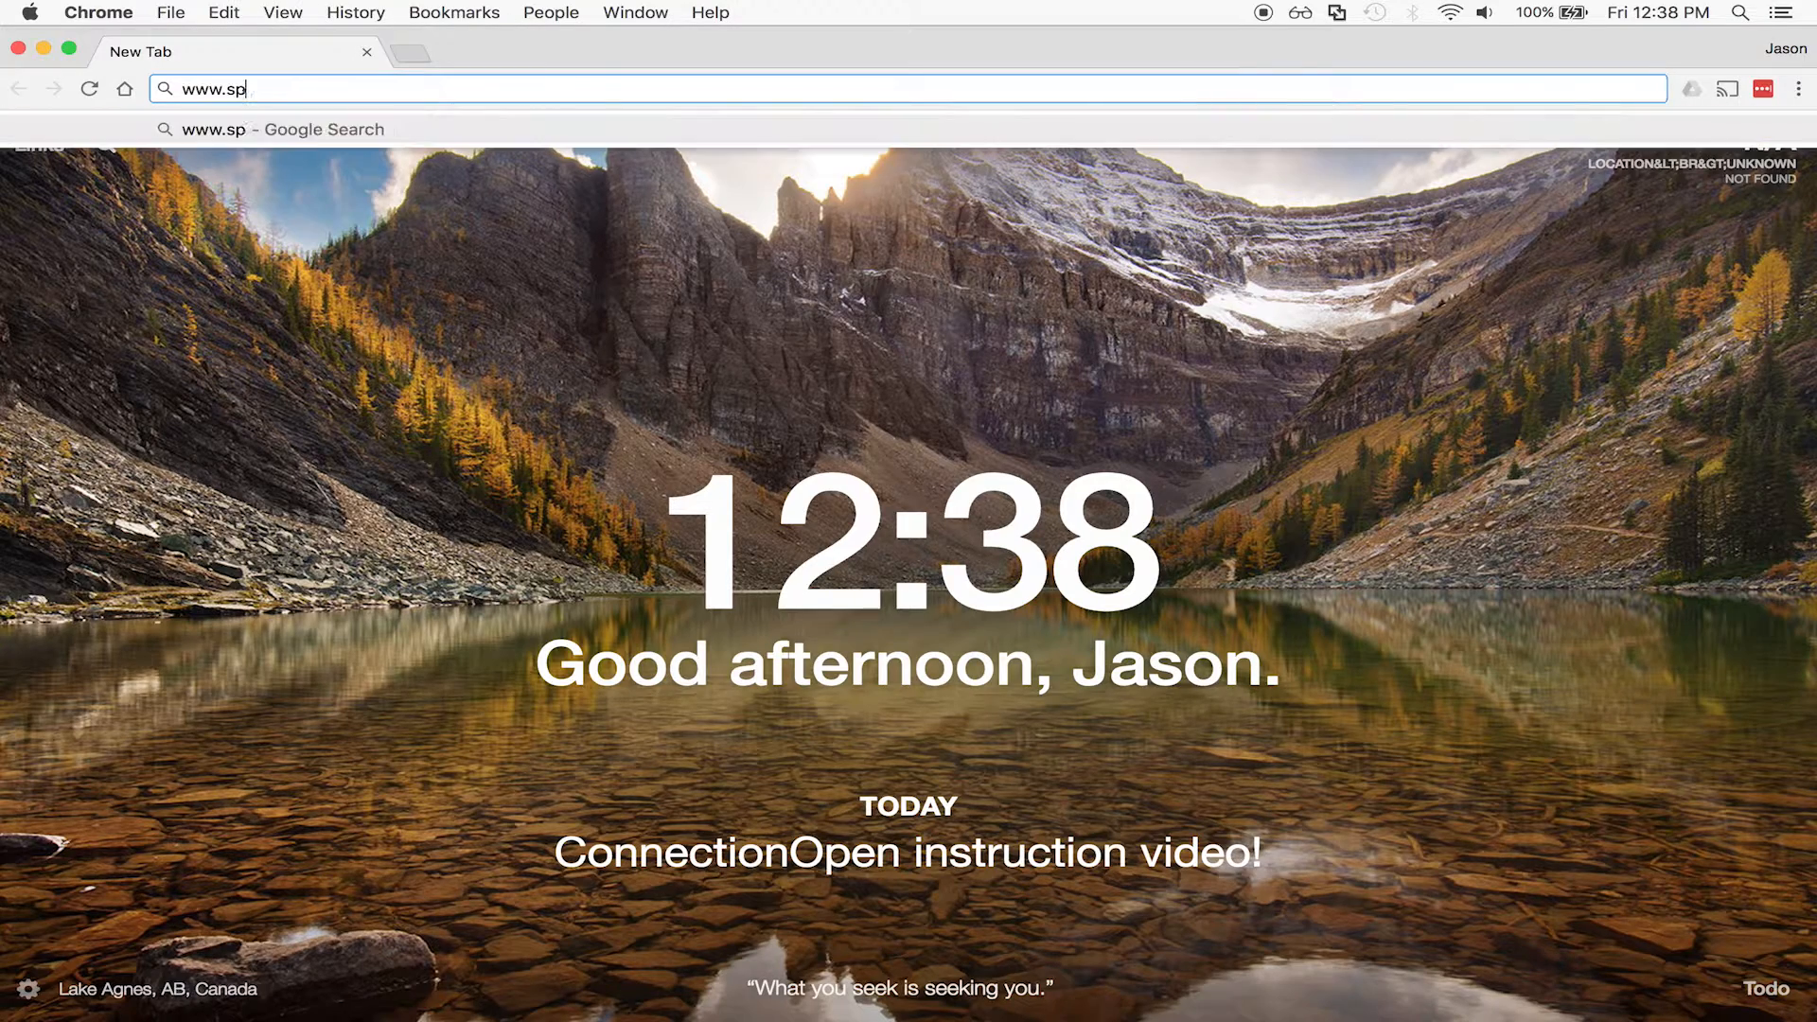
pyautogui.write('net')
pyautogui.press('Return')
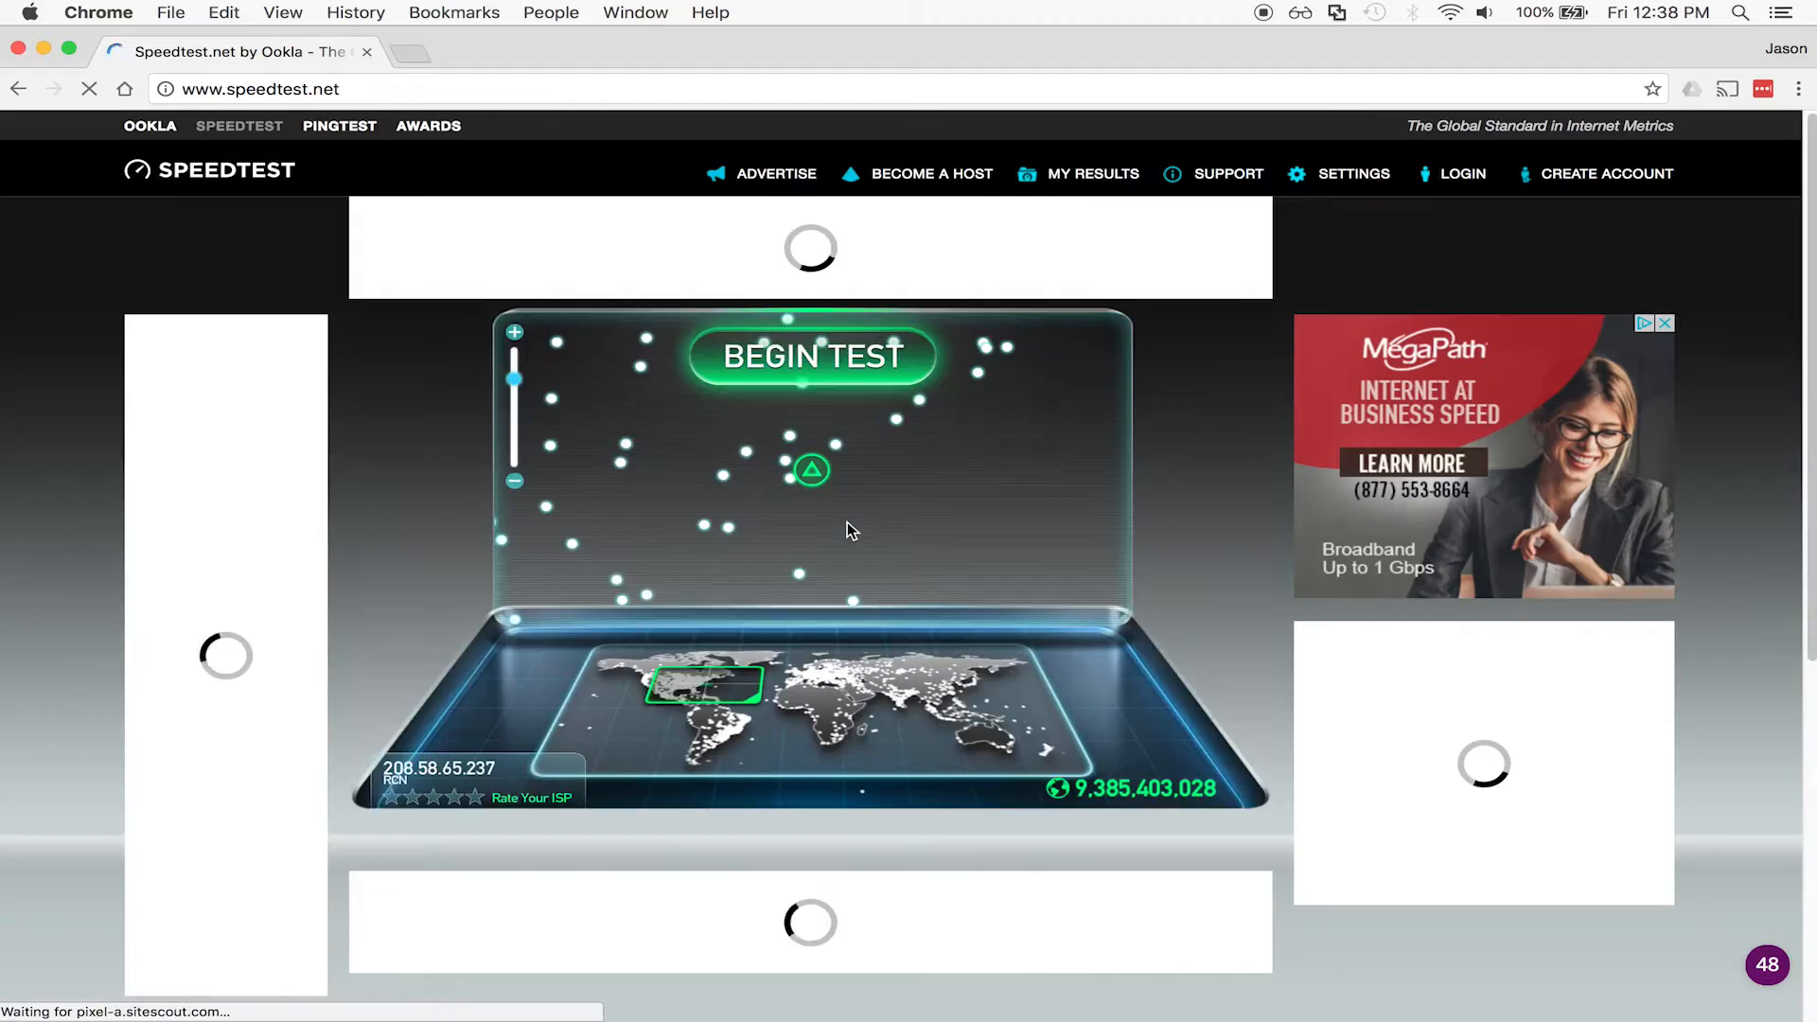
pyautogui.click(814, 344)
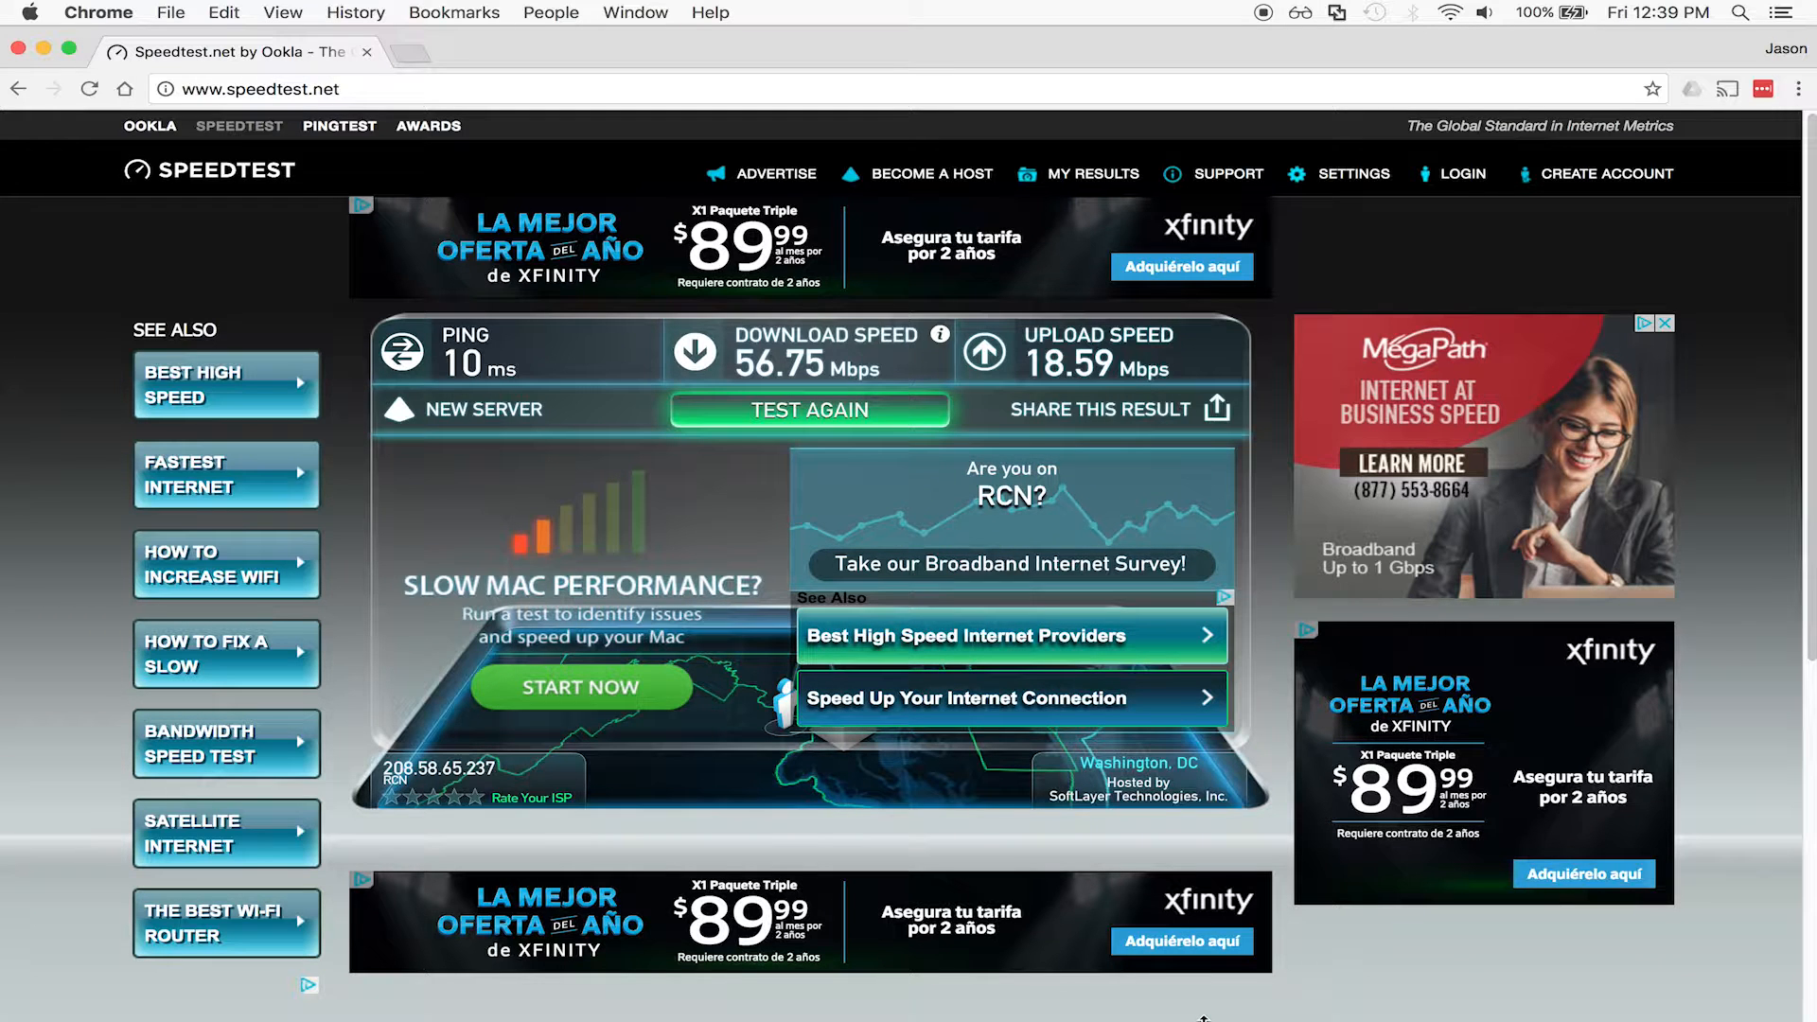
pyautogui.press('super+space')
# Open Java from system settings and confirm on its Update tab that Java 8 Update 121 is recommended.
pyautogui.write('settings')
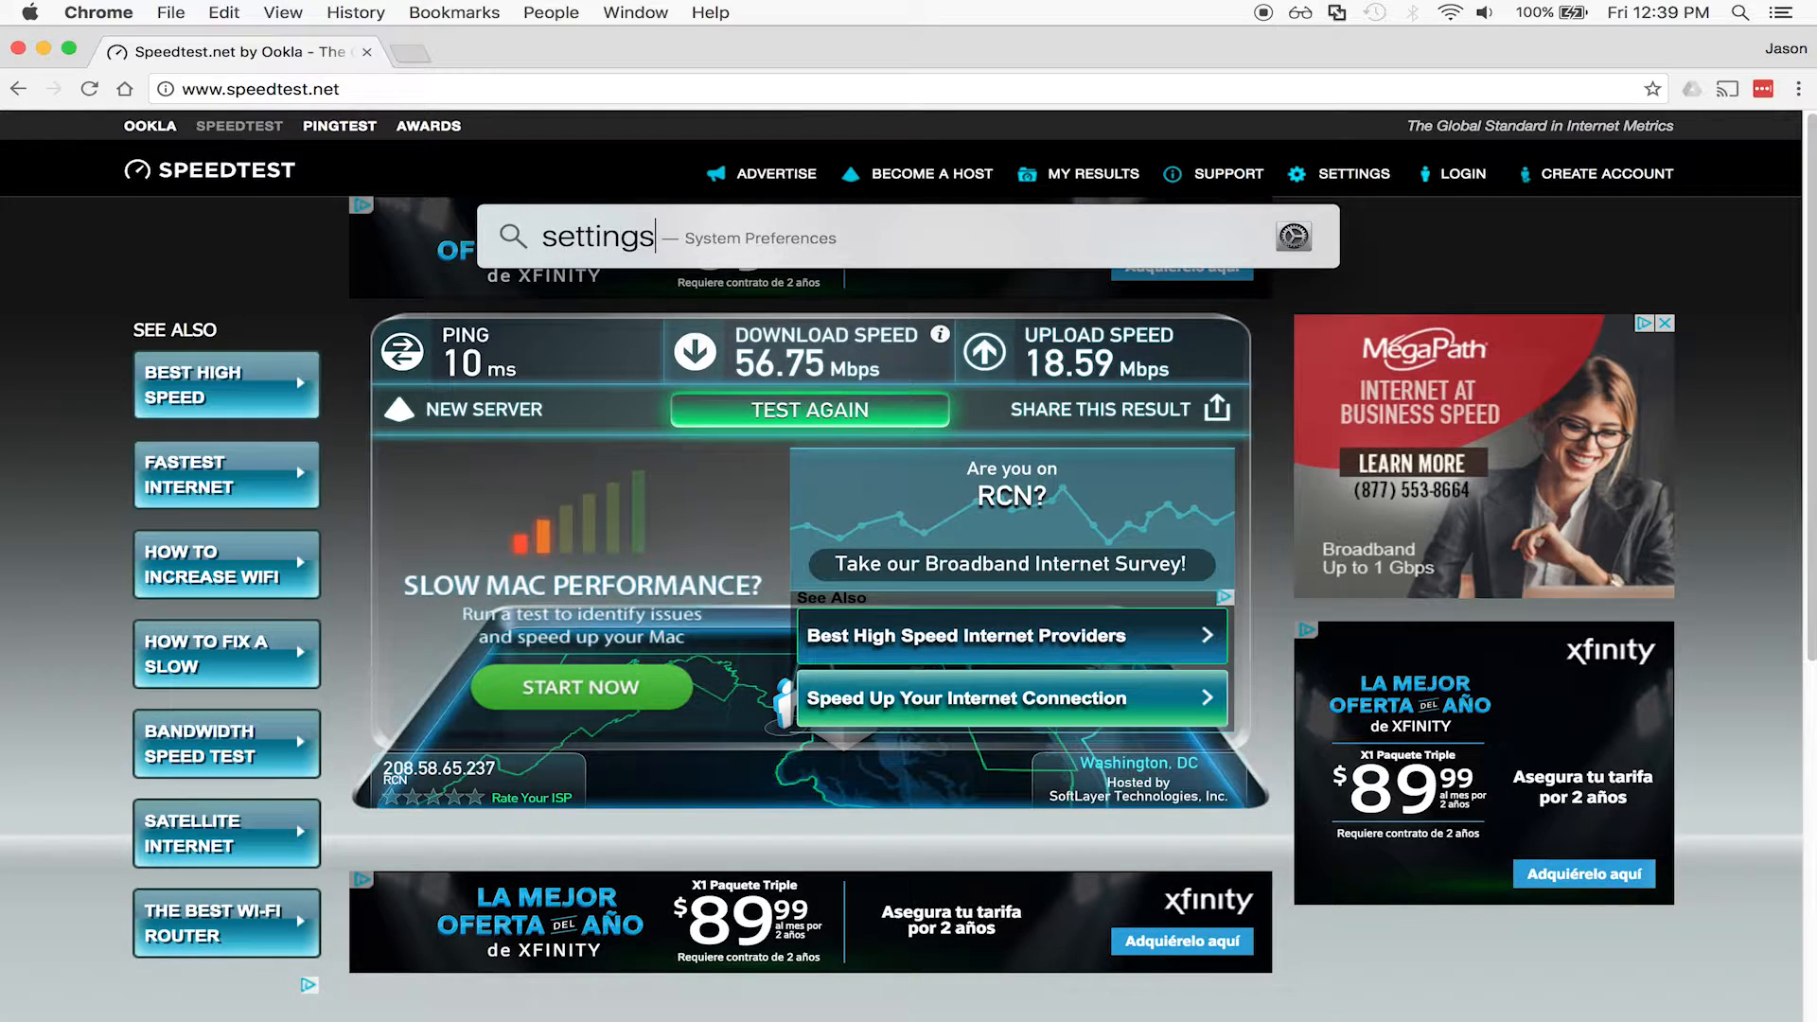
pyautogui.press('Return')
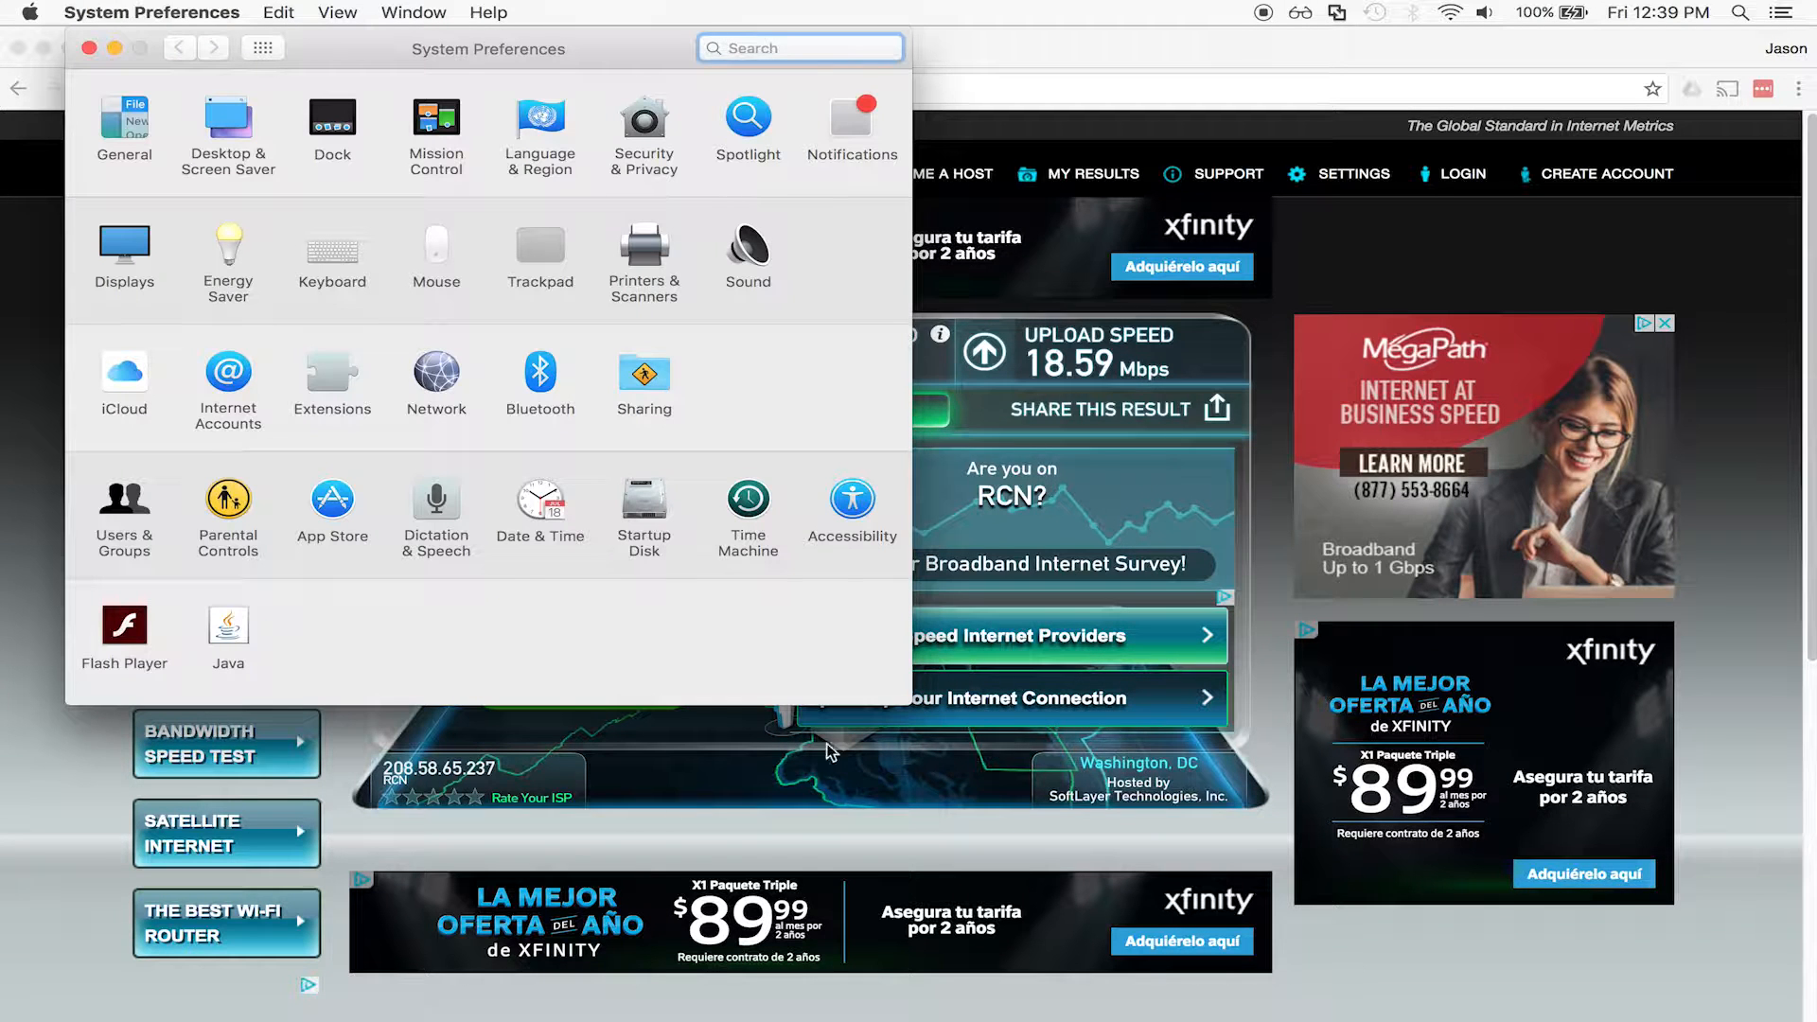
pyautogui.click(229, 630)
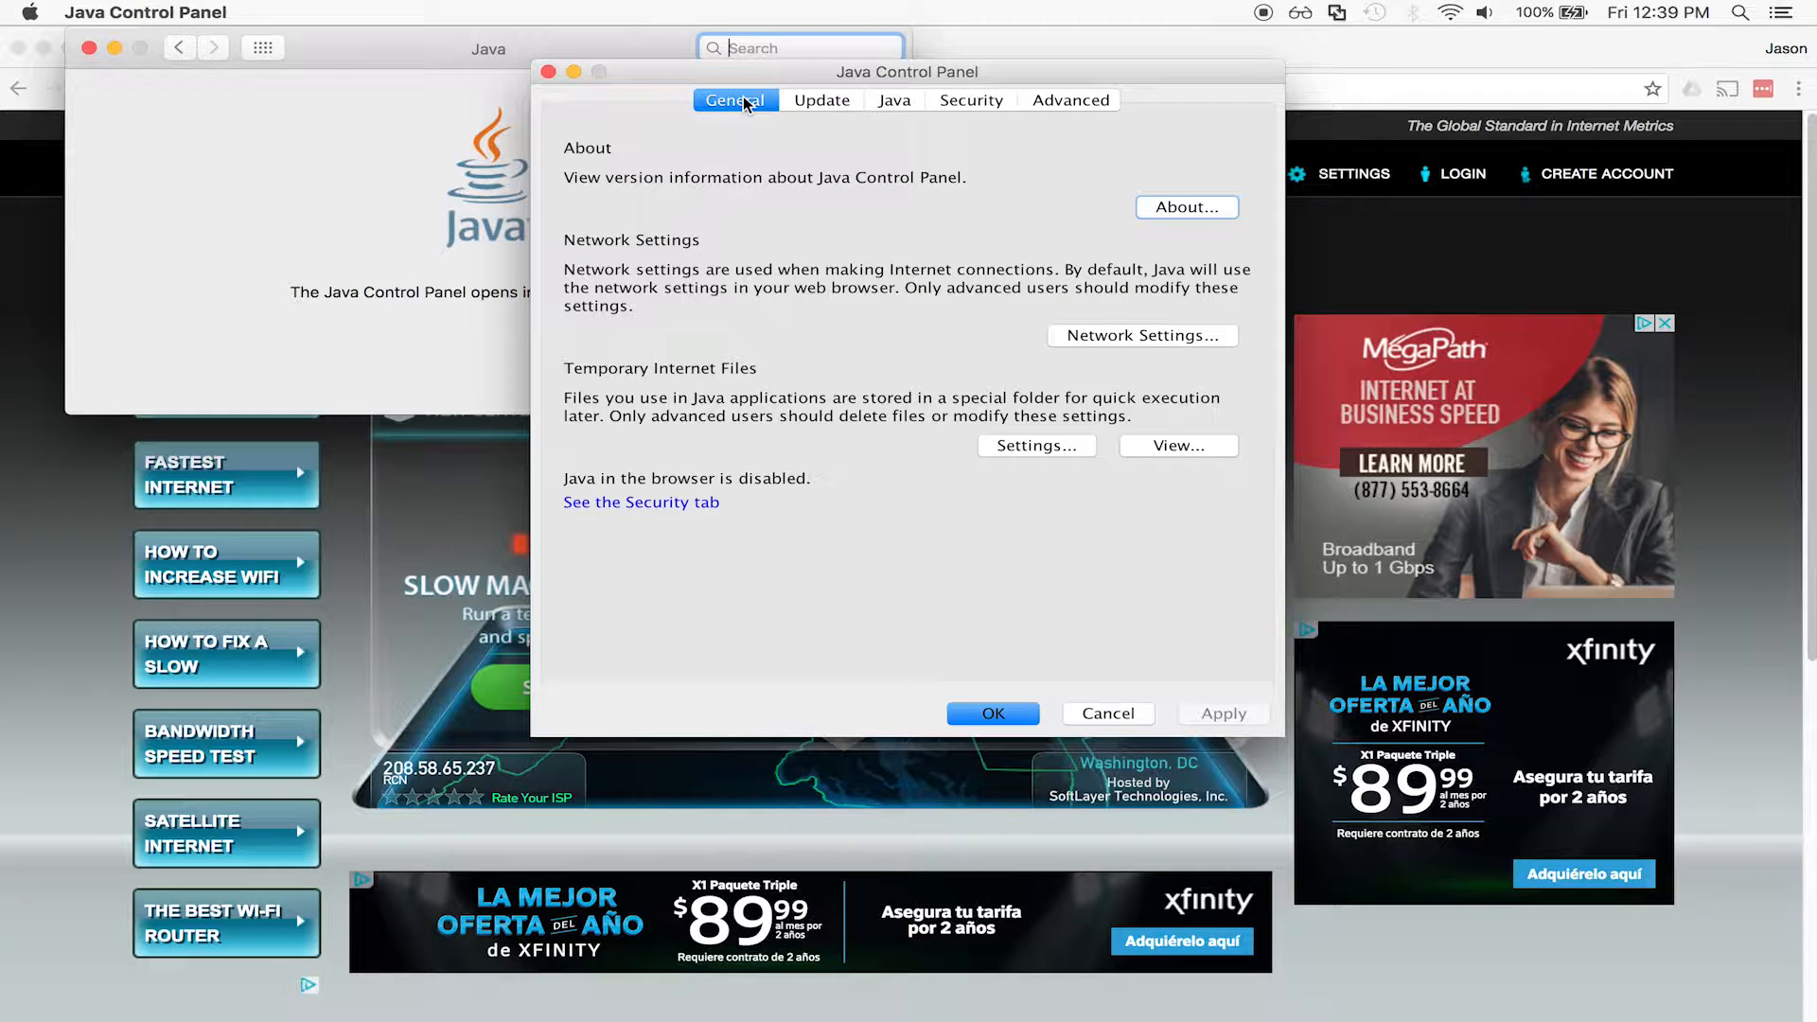
pyautogui.click(810, 101)
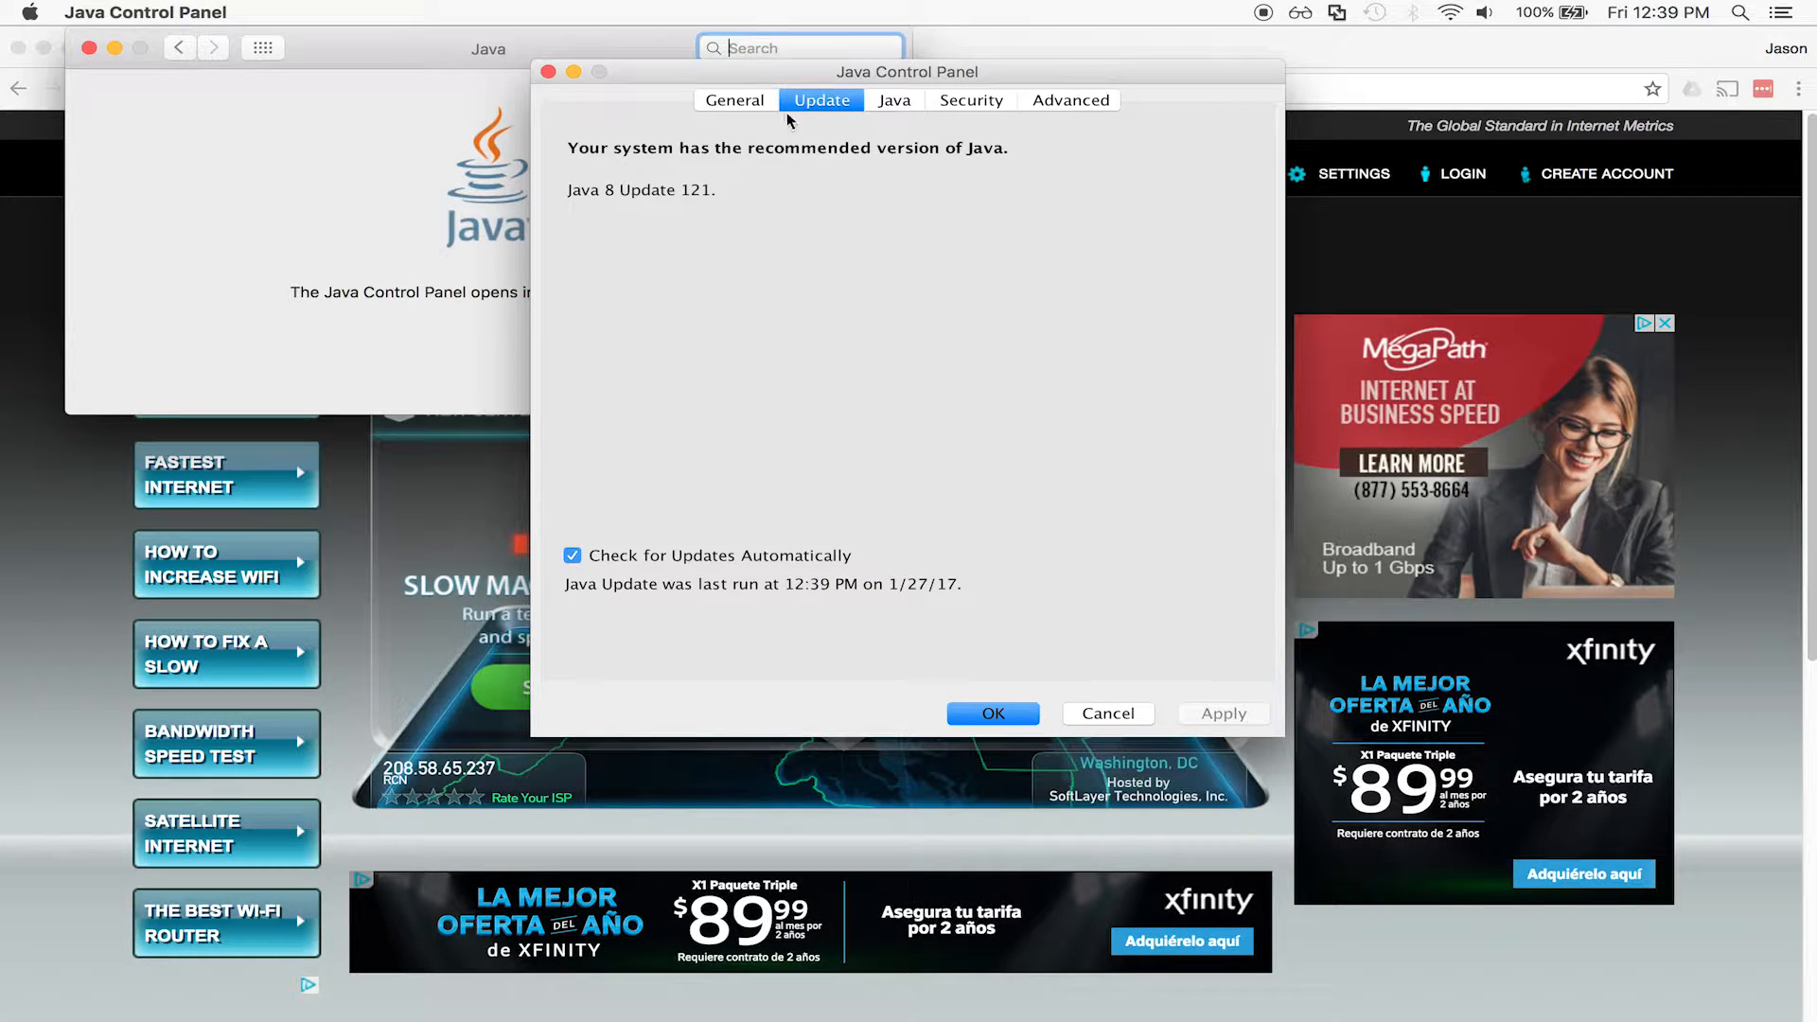
pyautogui.moveTo(566, 148); pyautogui.dragTo(840, 235)
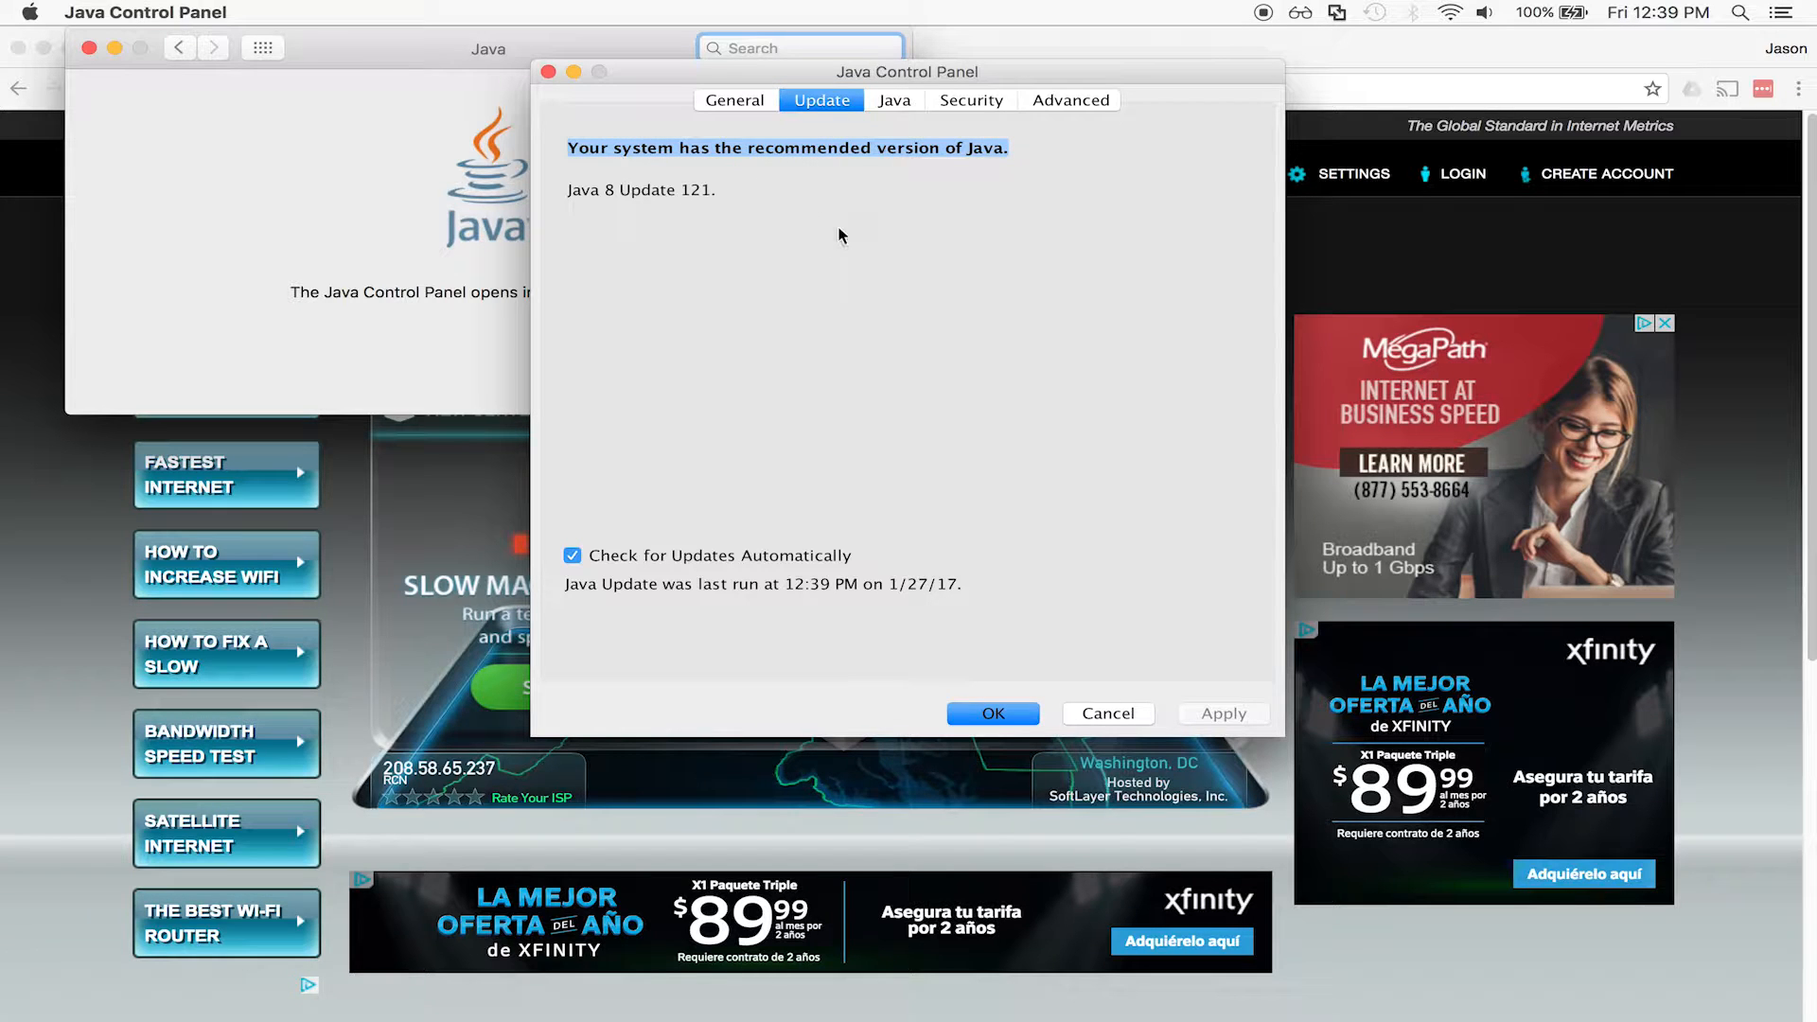
pyautogui.click(840, 235)
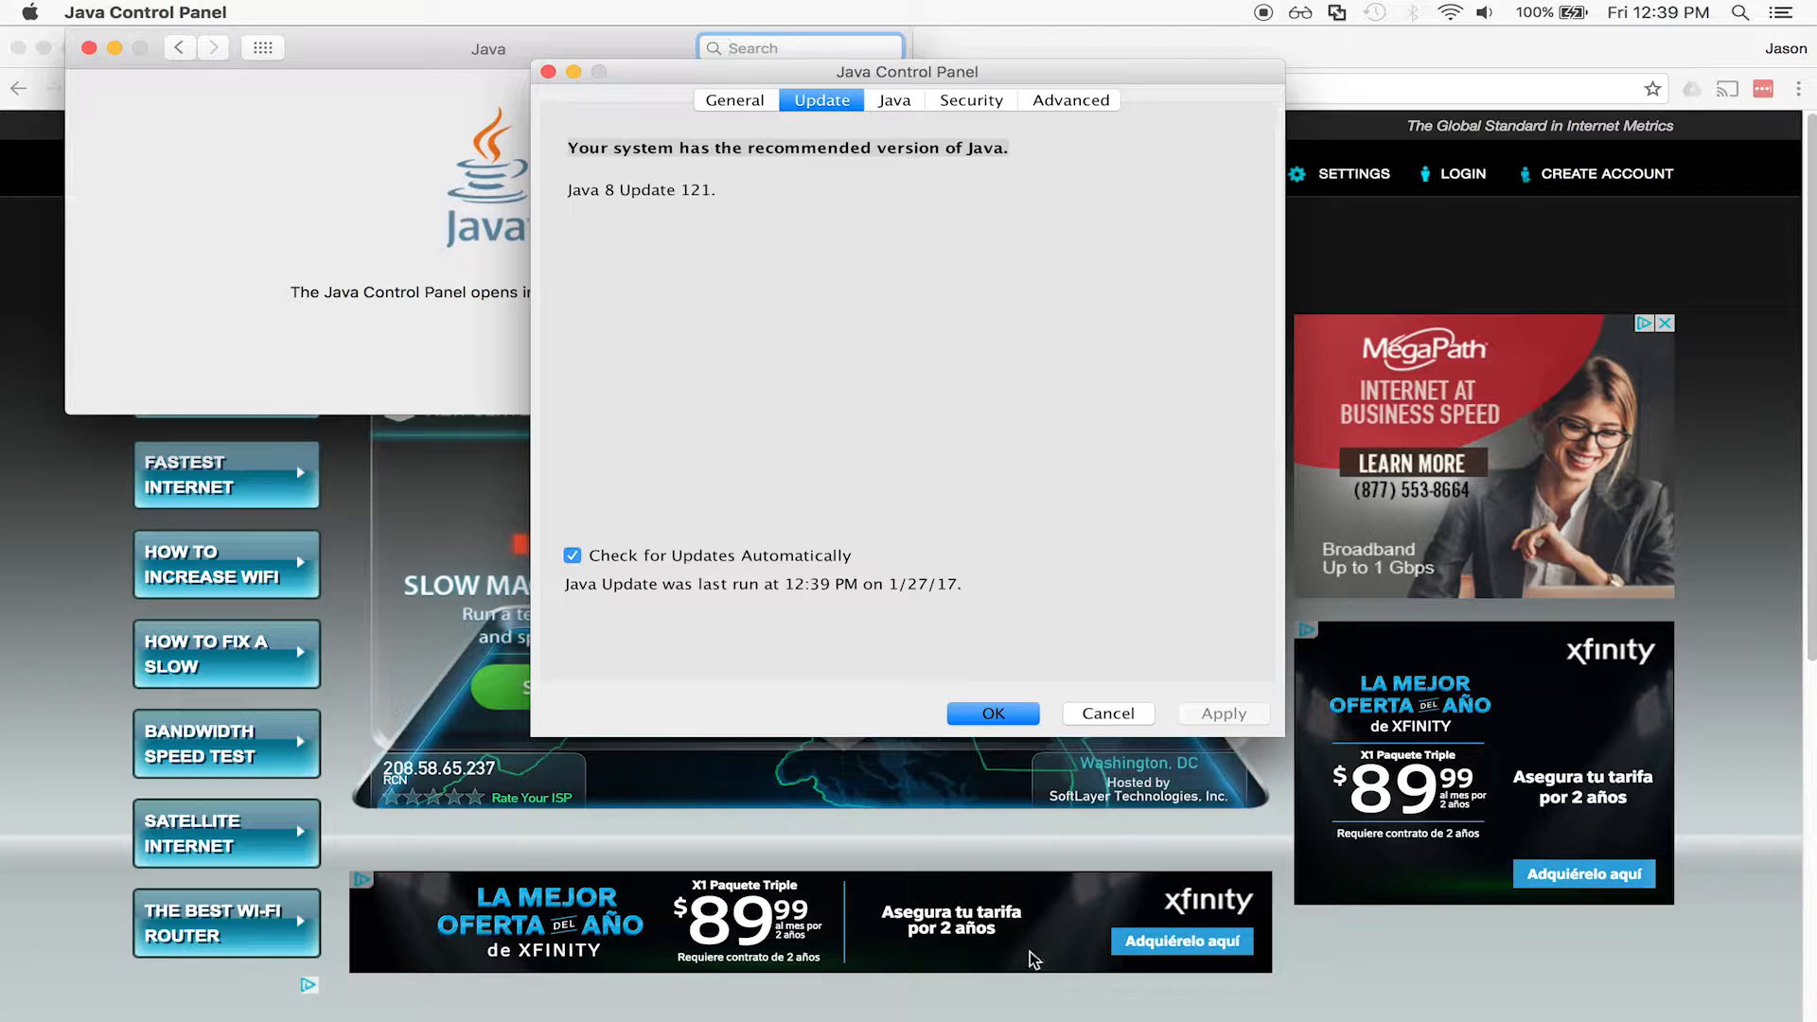
pyautogui.click(993, 715)
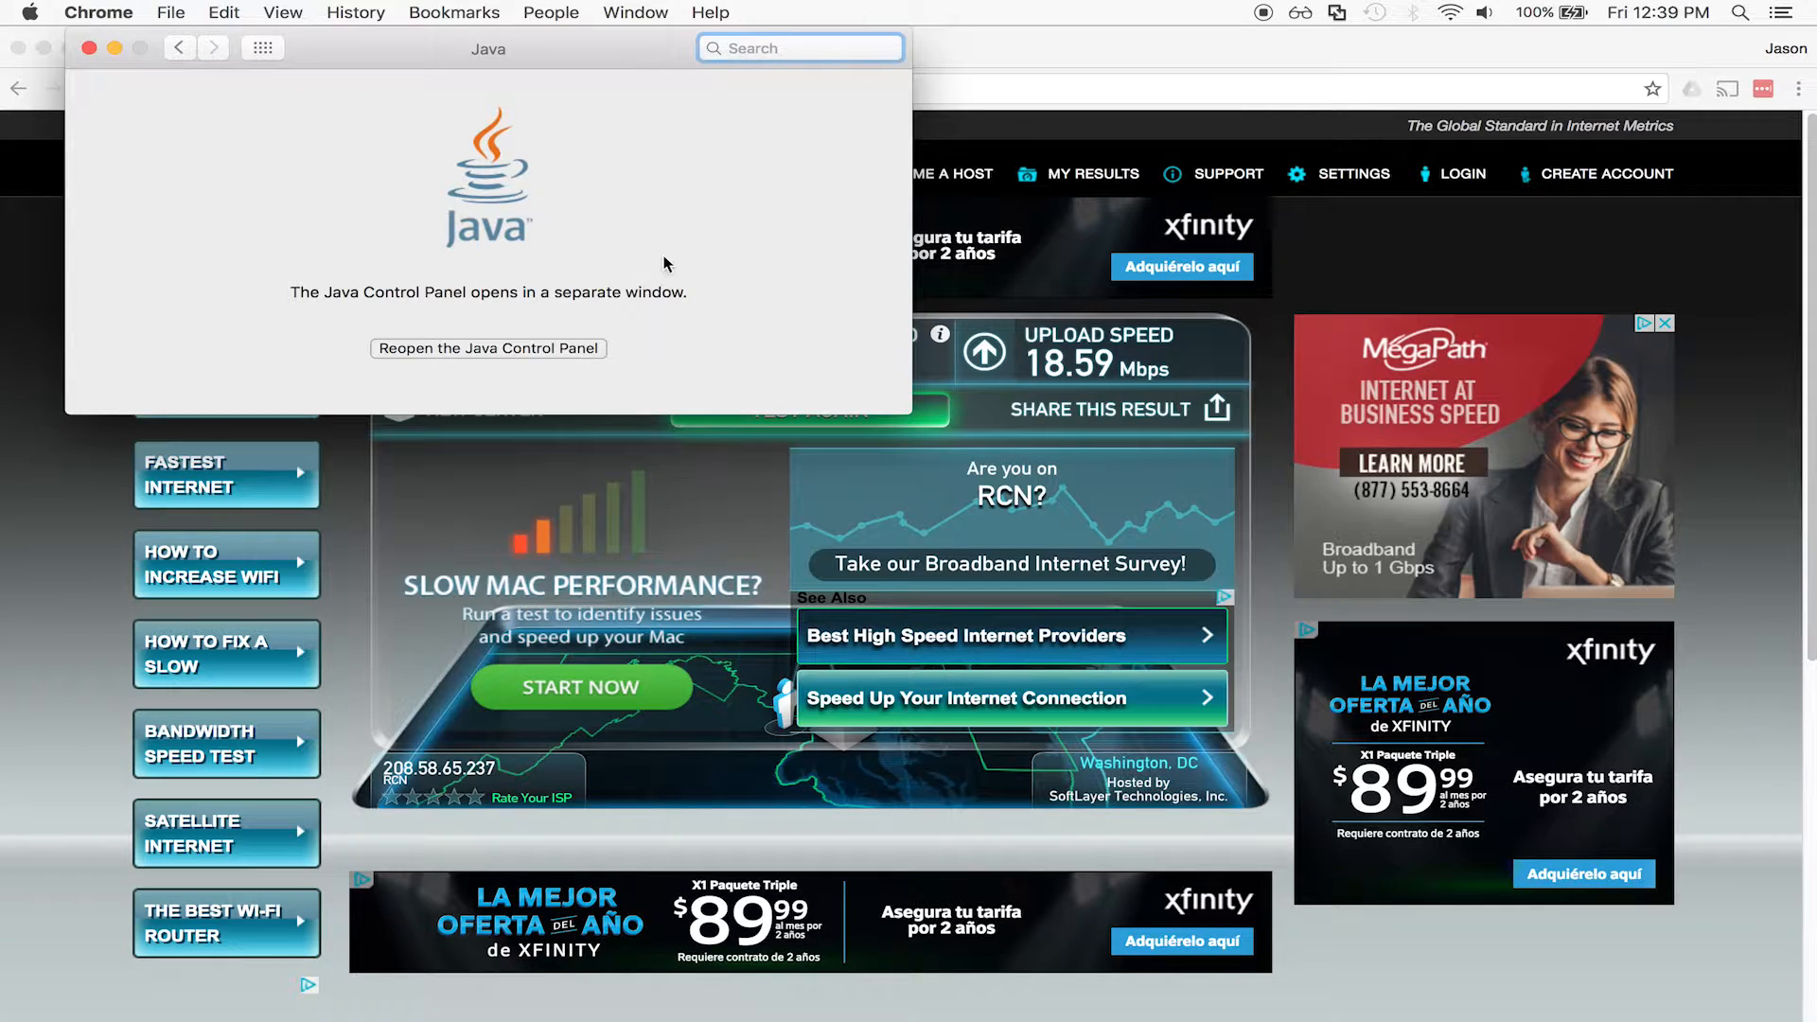
# Quit the Java preferences window.
pyautogui.press('super+q')
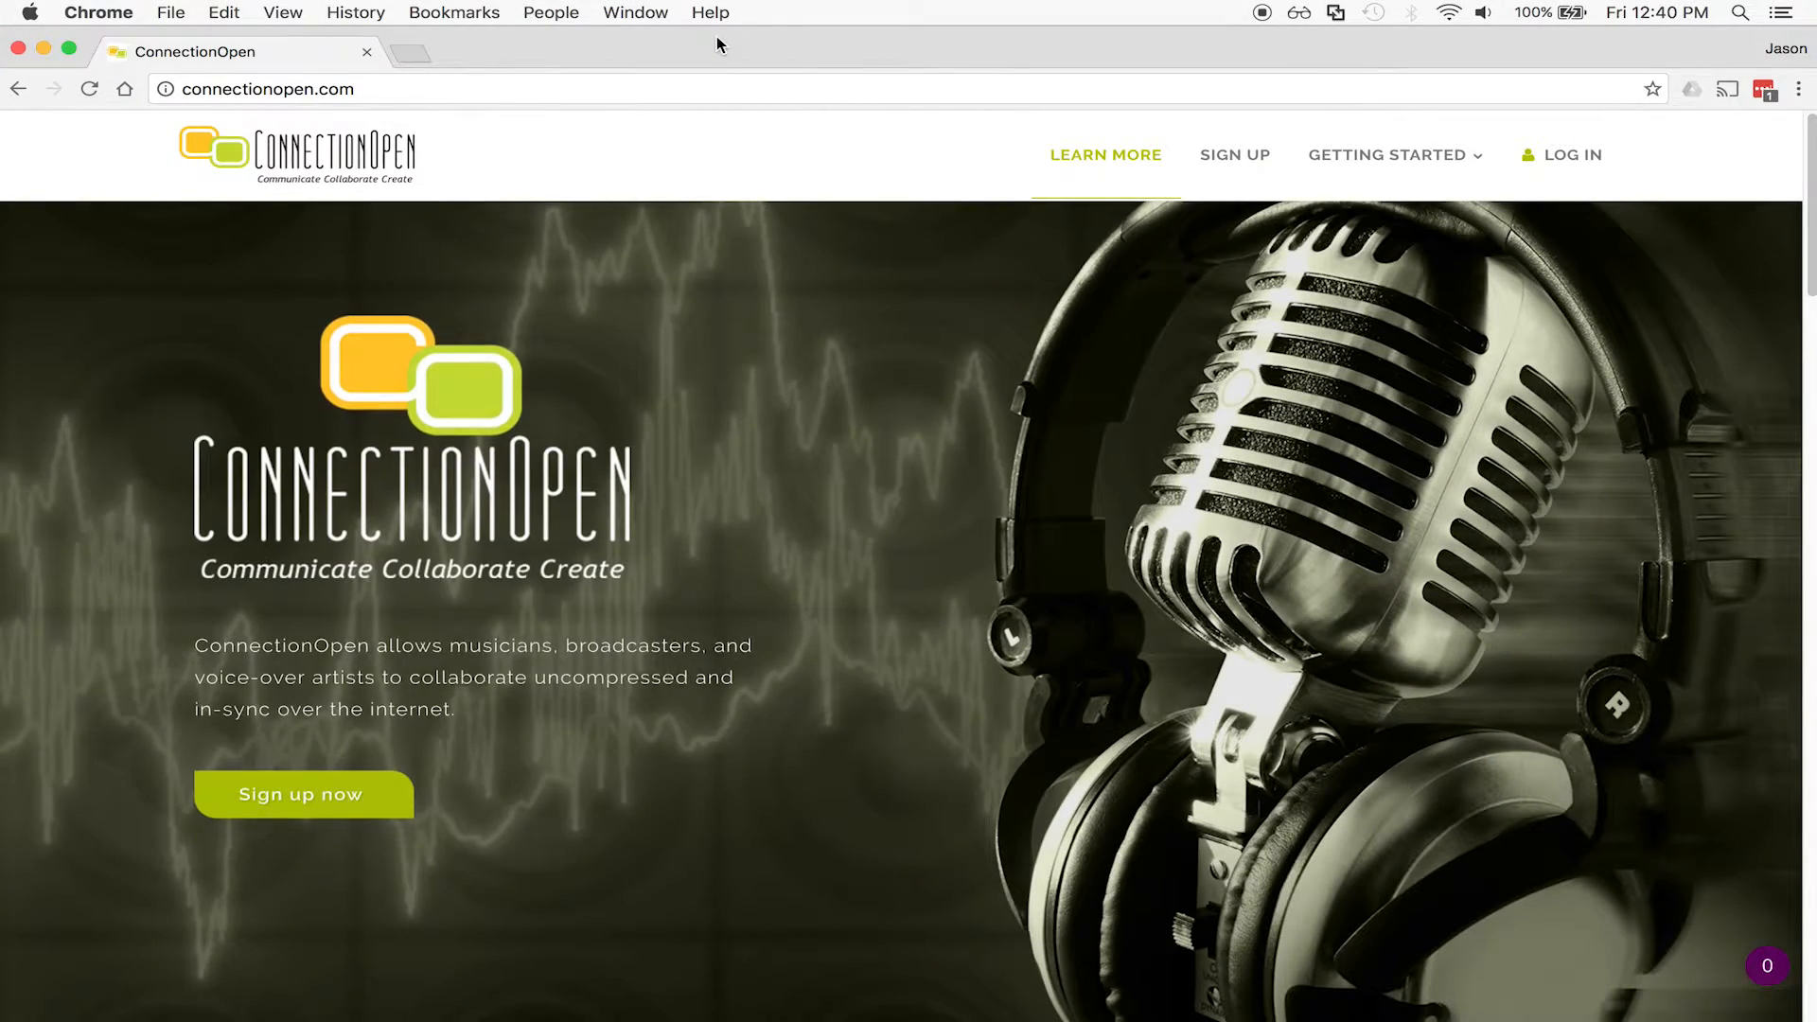
# Open the ConnectionOpen sign-up form and enter the new account's user name.
pyautogui.click(269, 803)
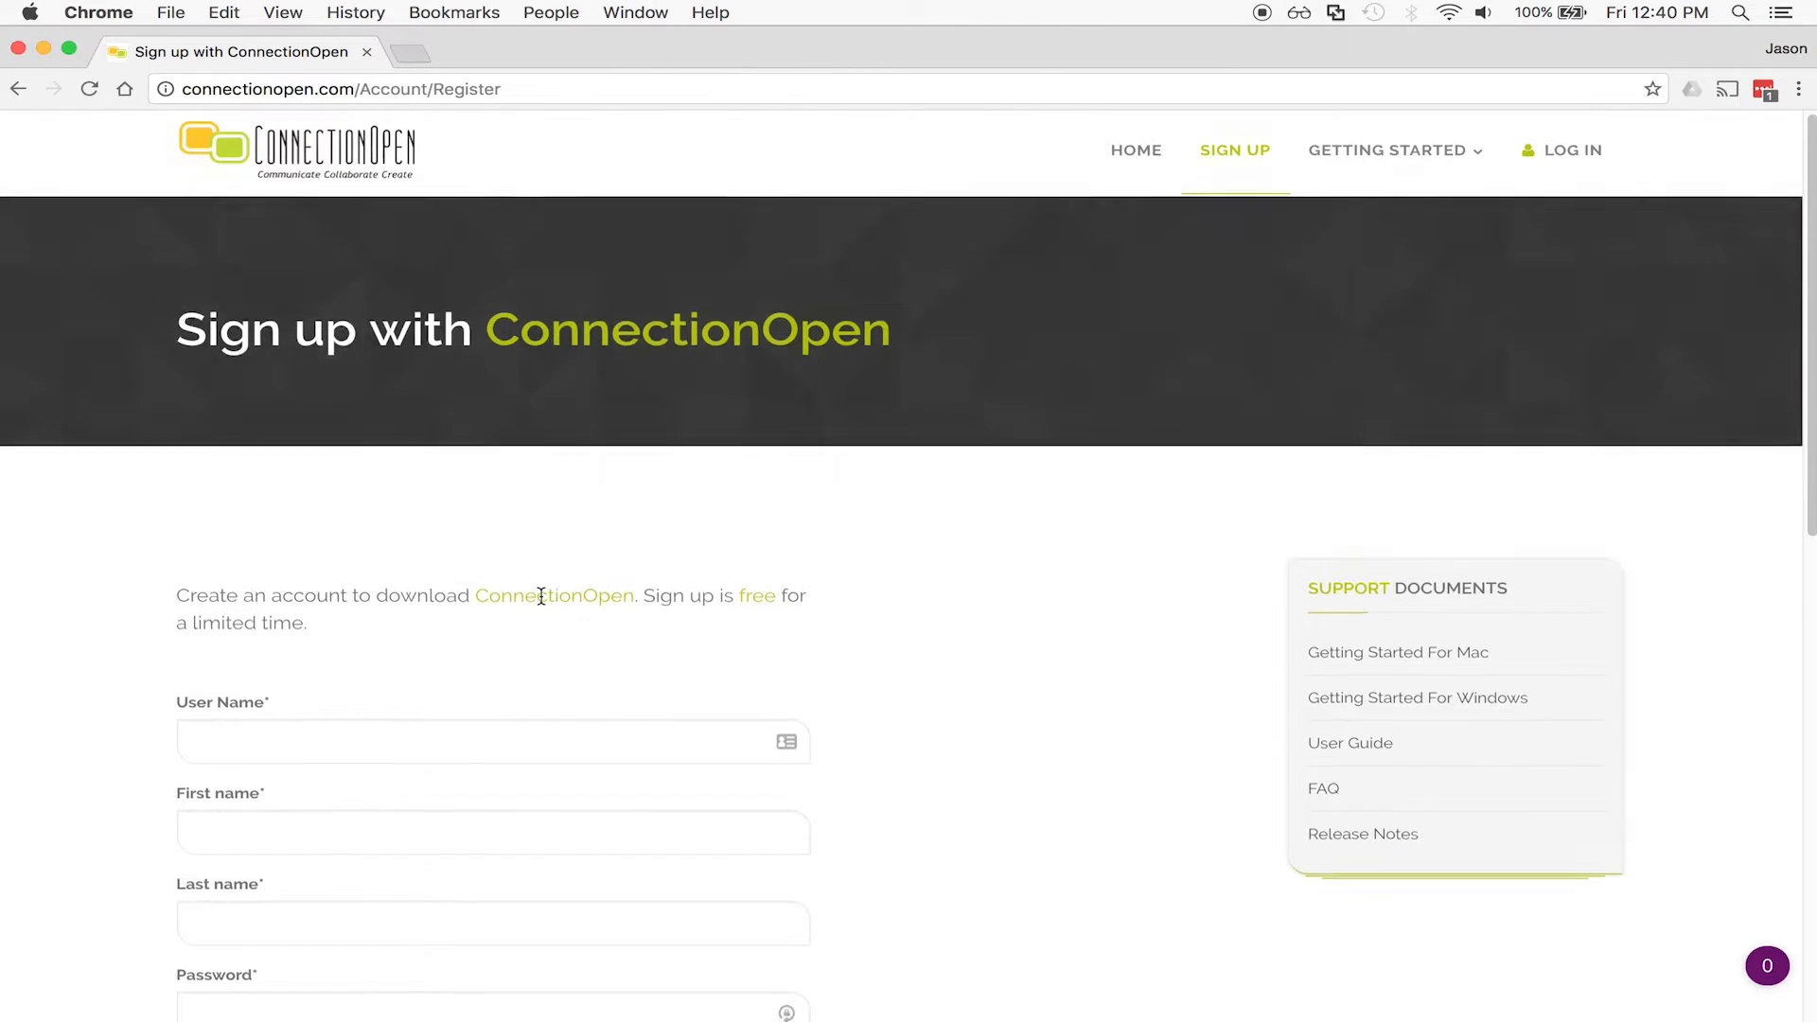
pyautogui.scroll(-3, 625, 442)
pyautogui.click(489, 457)
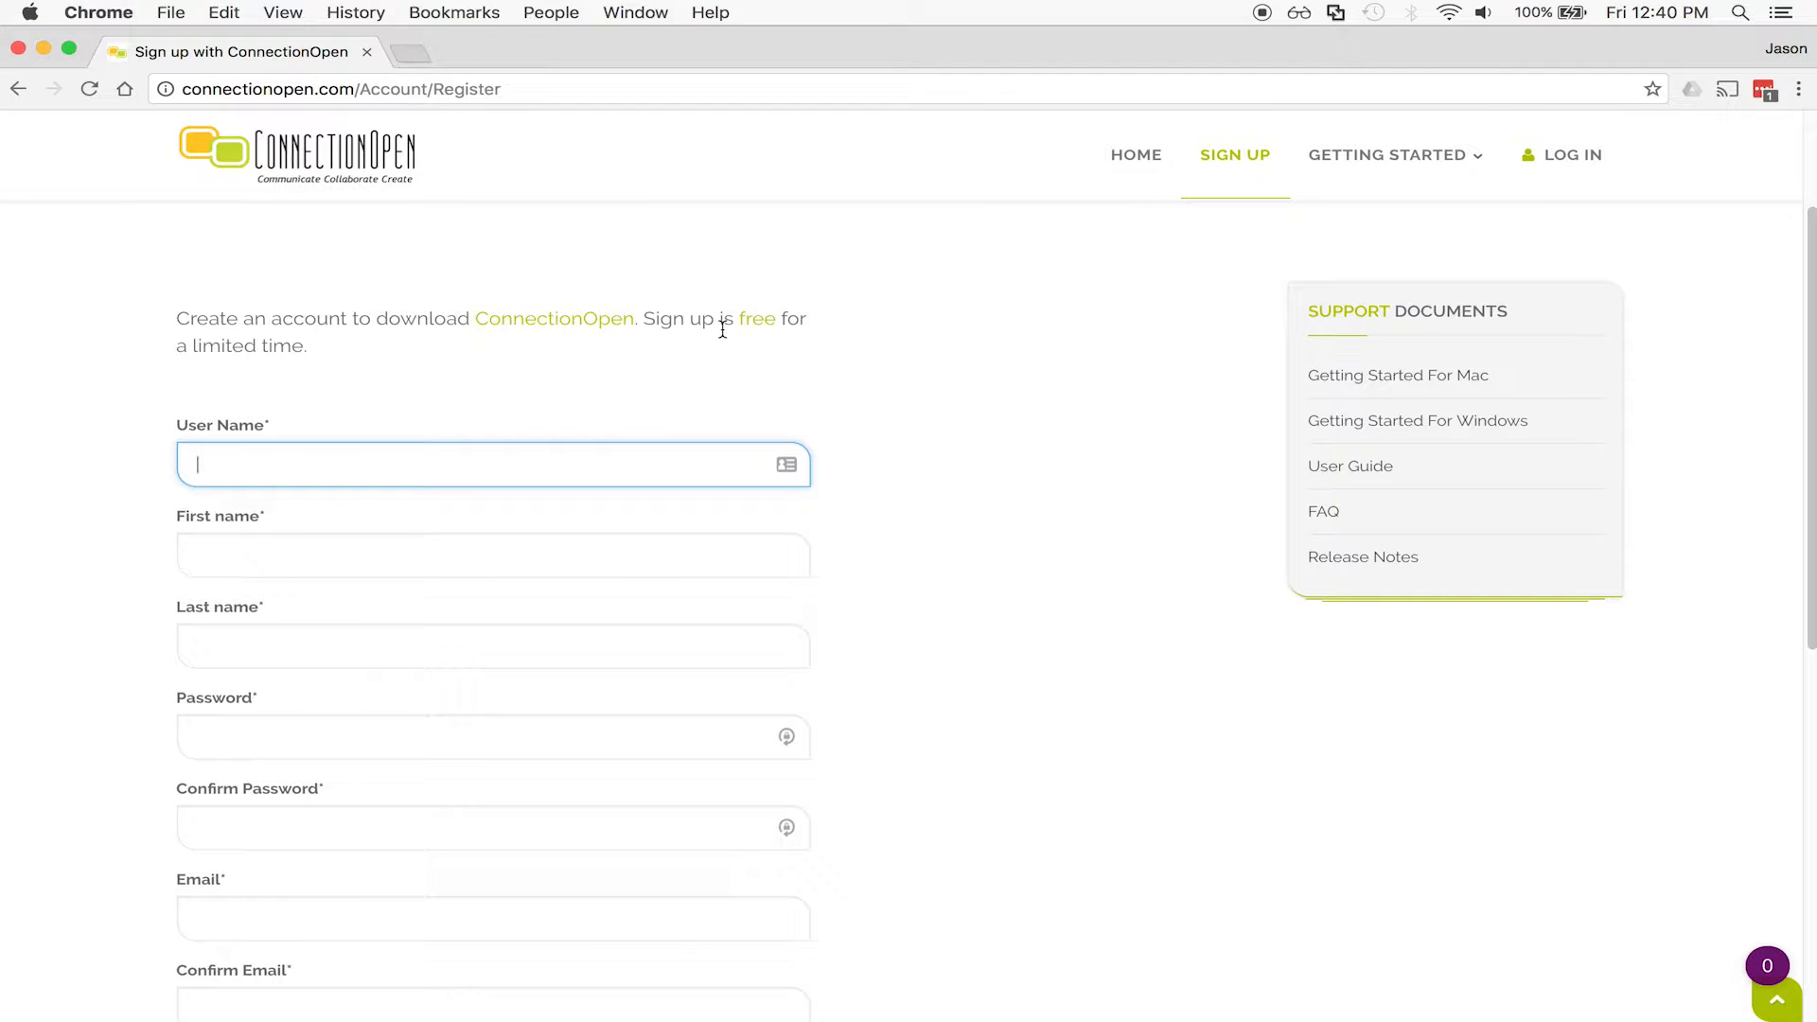
pyautogui.scroll(-2, 663, 350)
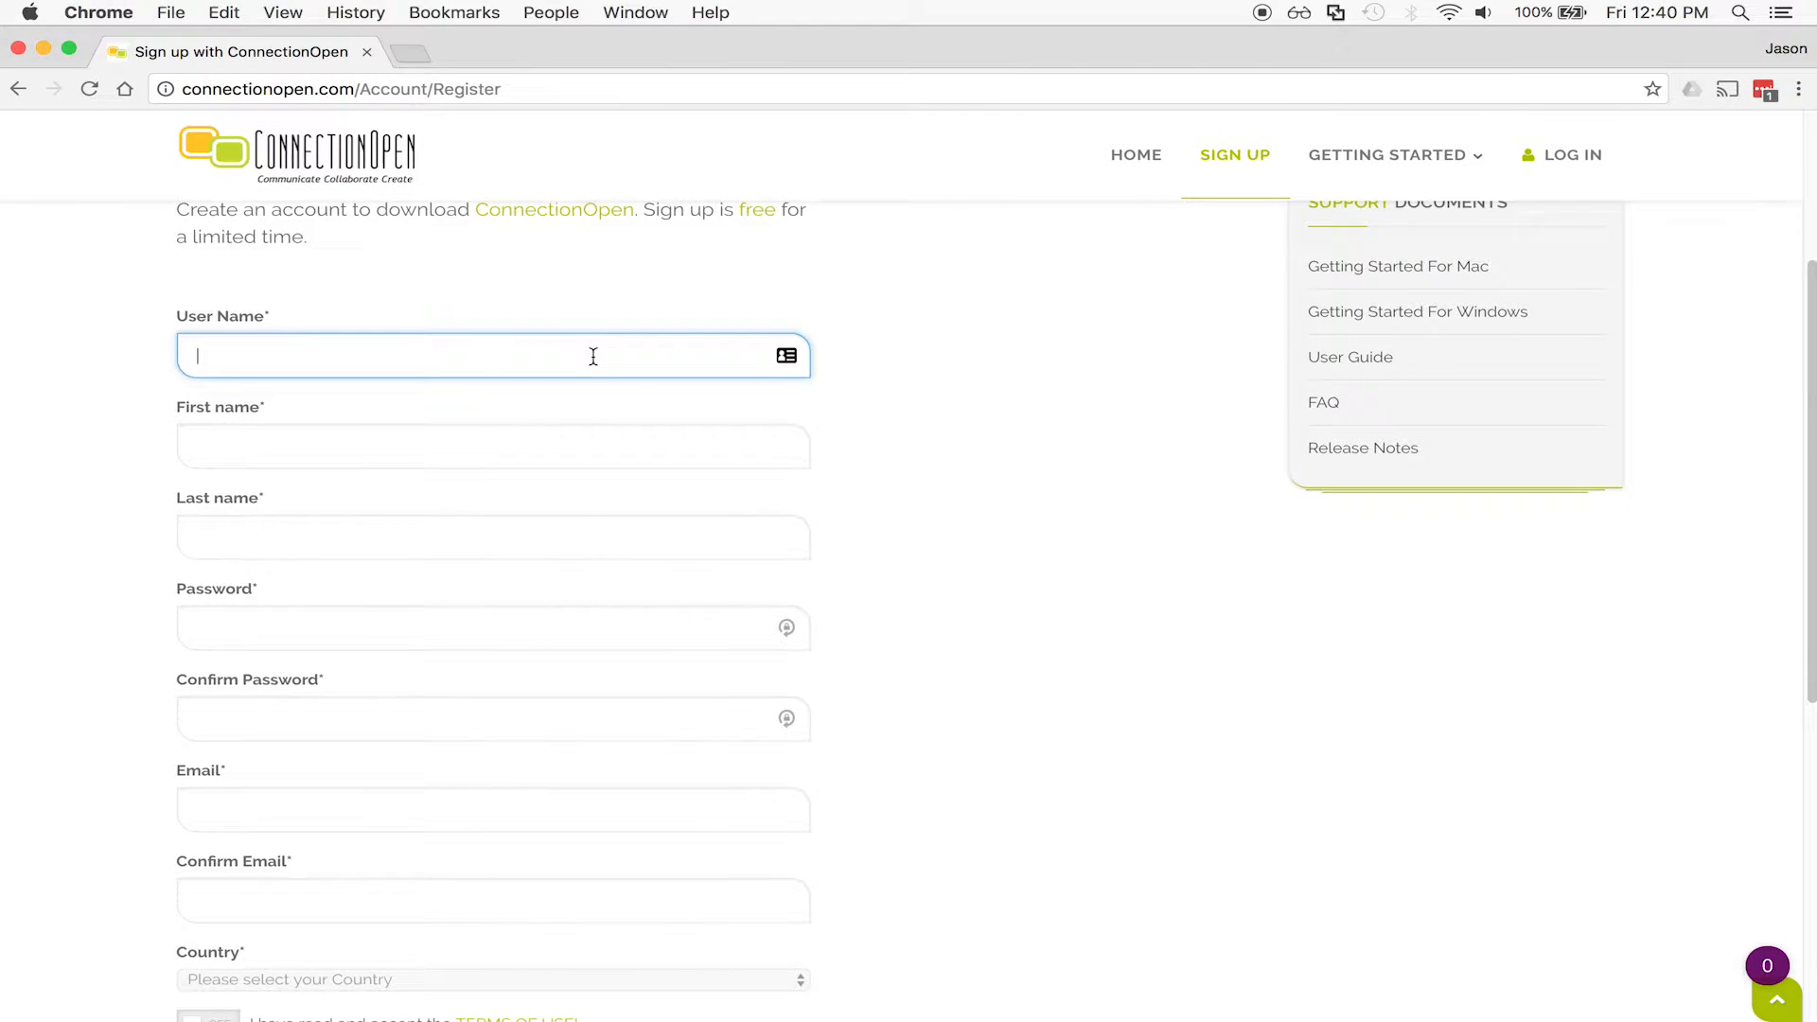
pyautogui.write('joe_u')
# Fill in the first name, last name, password and password confirmation fields.
pyautogui.press('Tab')
pyautogui.write('Joe')
pyautogui.press('Tab')
pyautogui.write('User')
pyautogui.press('Tab')
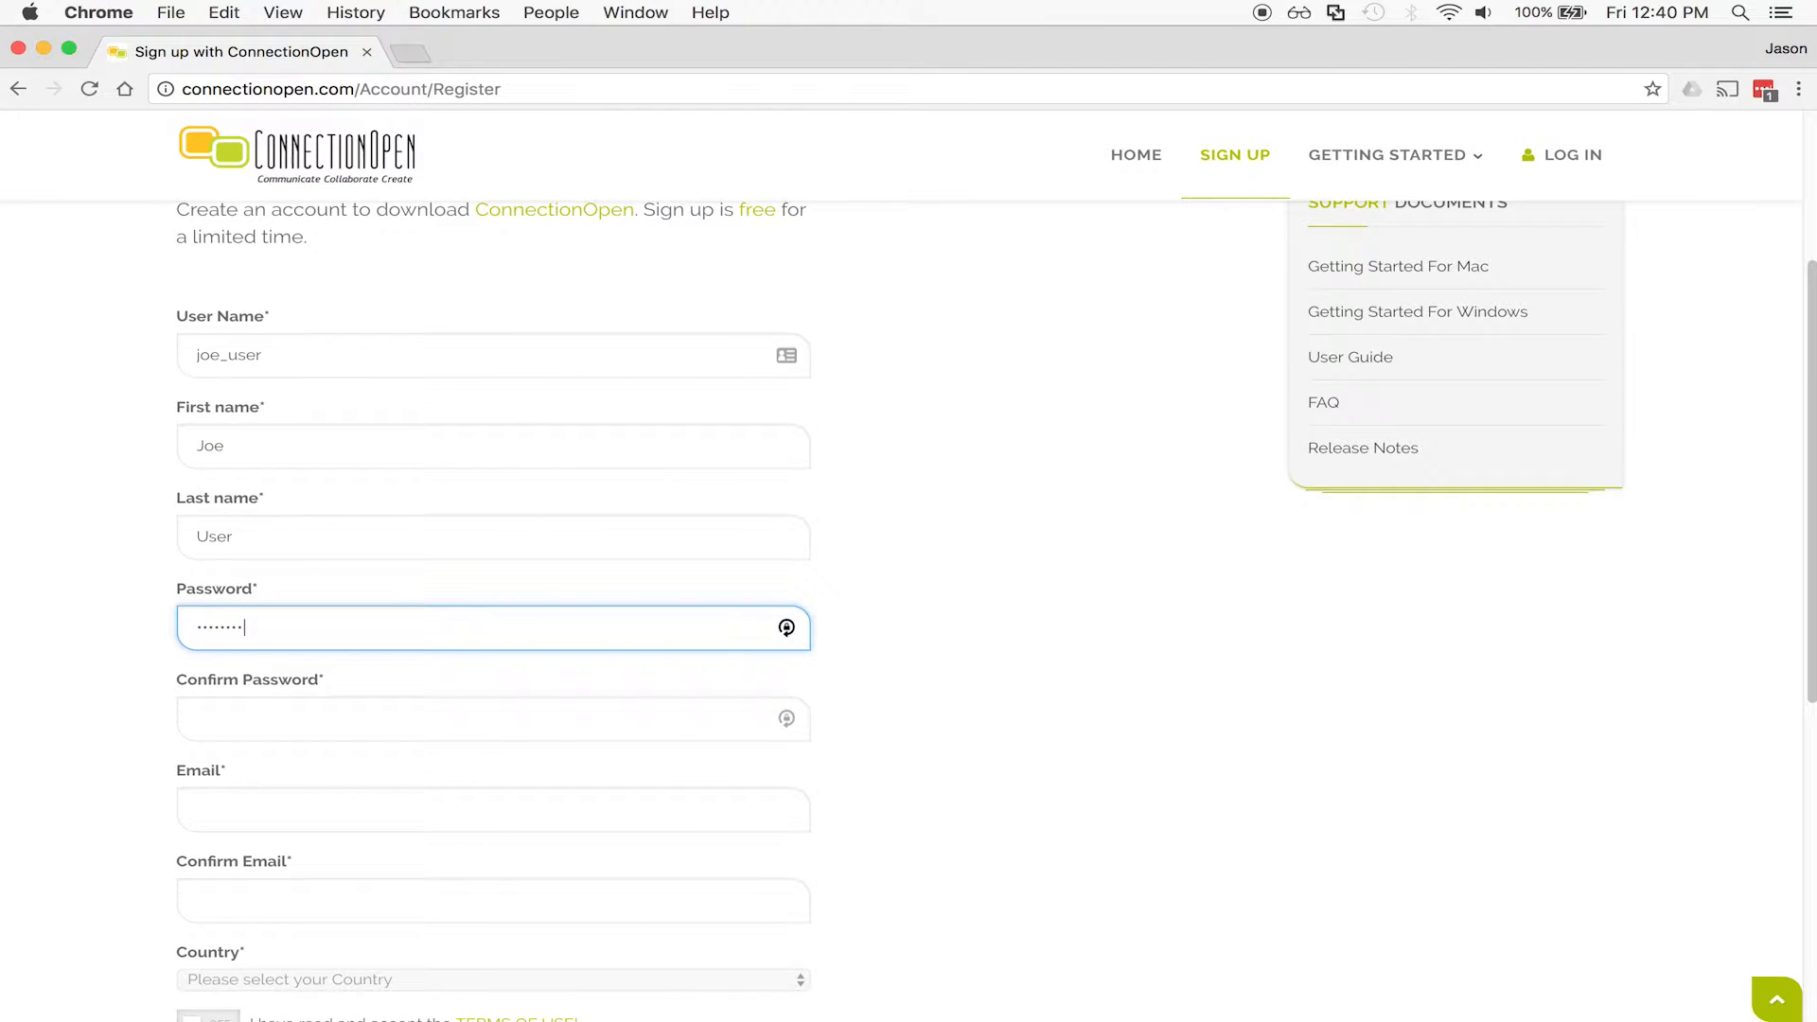
pyautogui.write('34')
pyautogui.press('Tab')
pyautogui.write('jo')
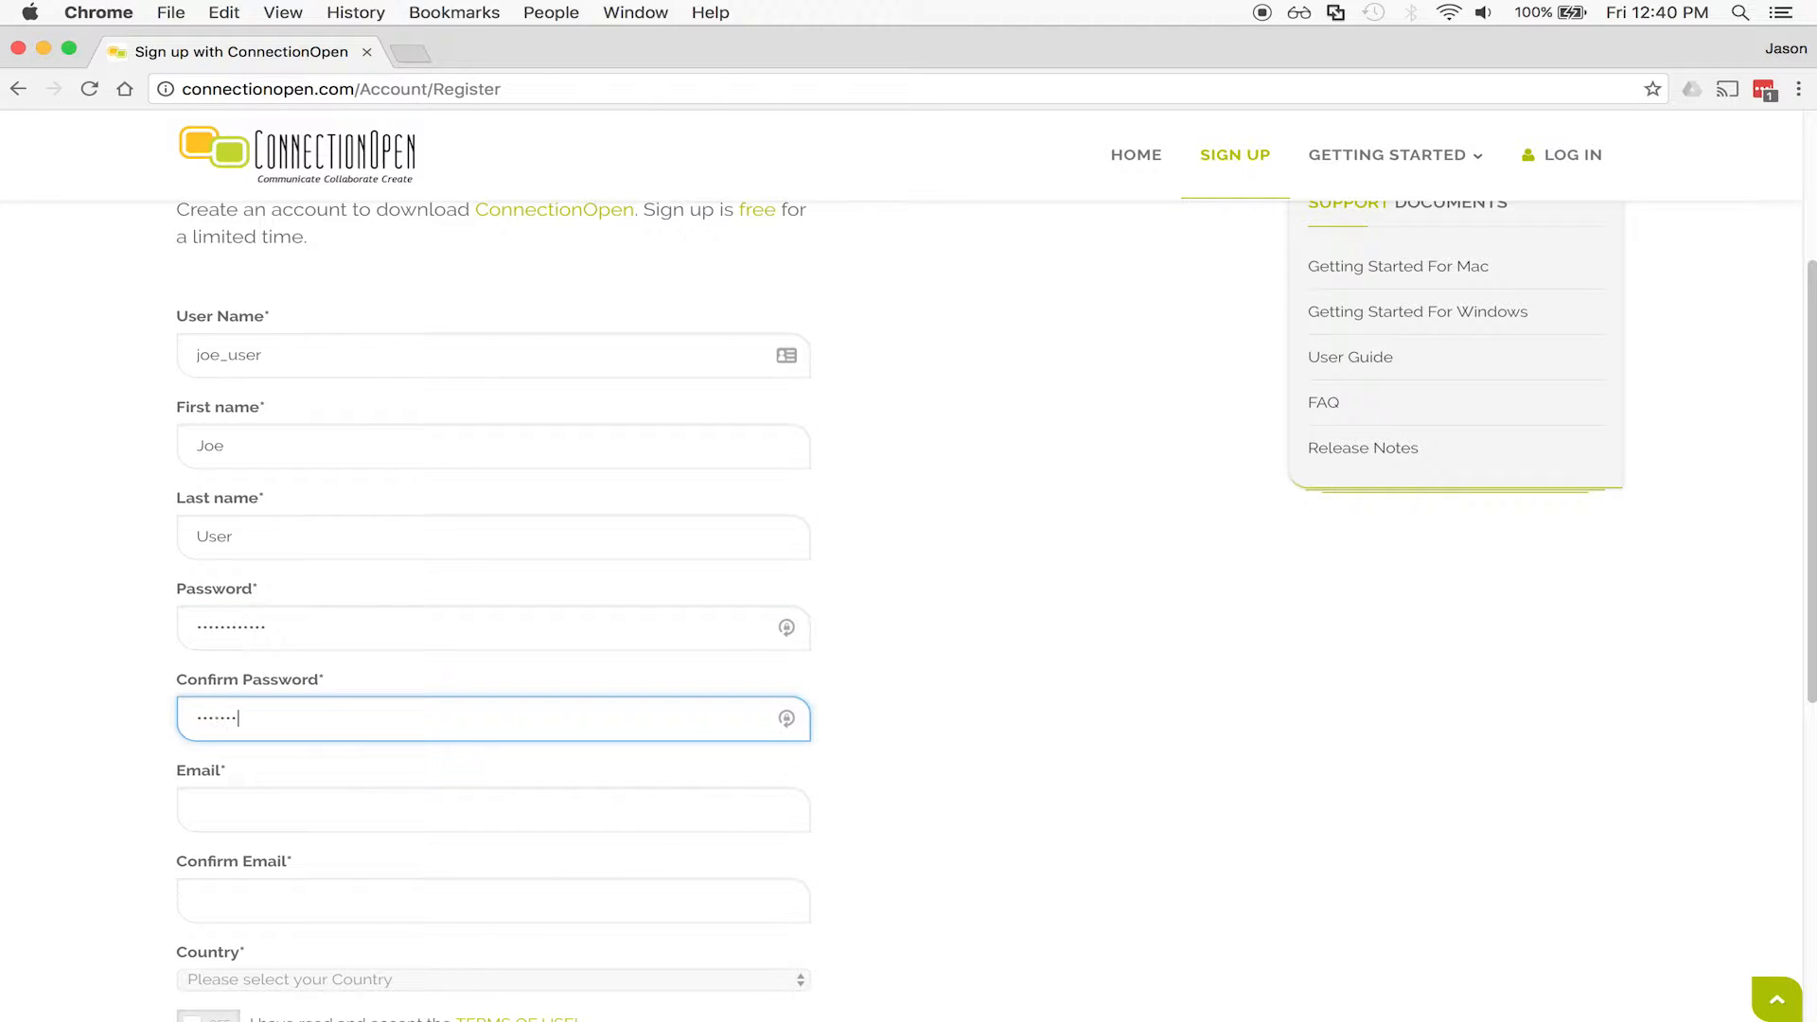
pyautogui.press('Tab')
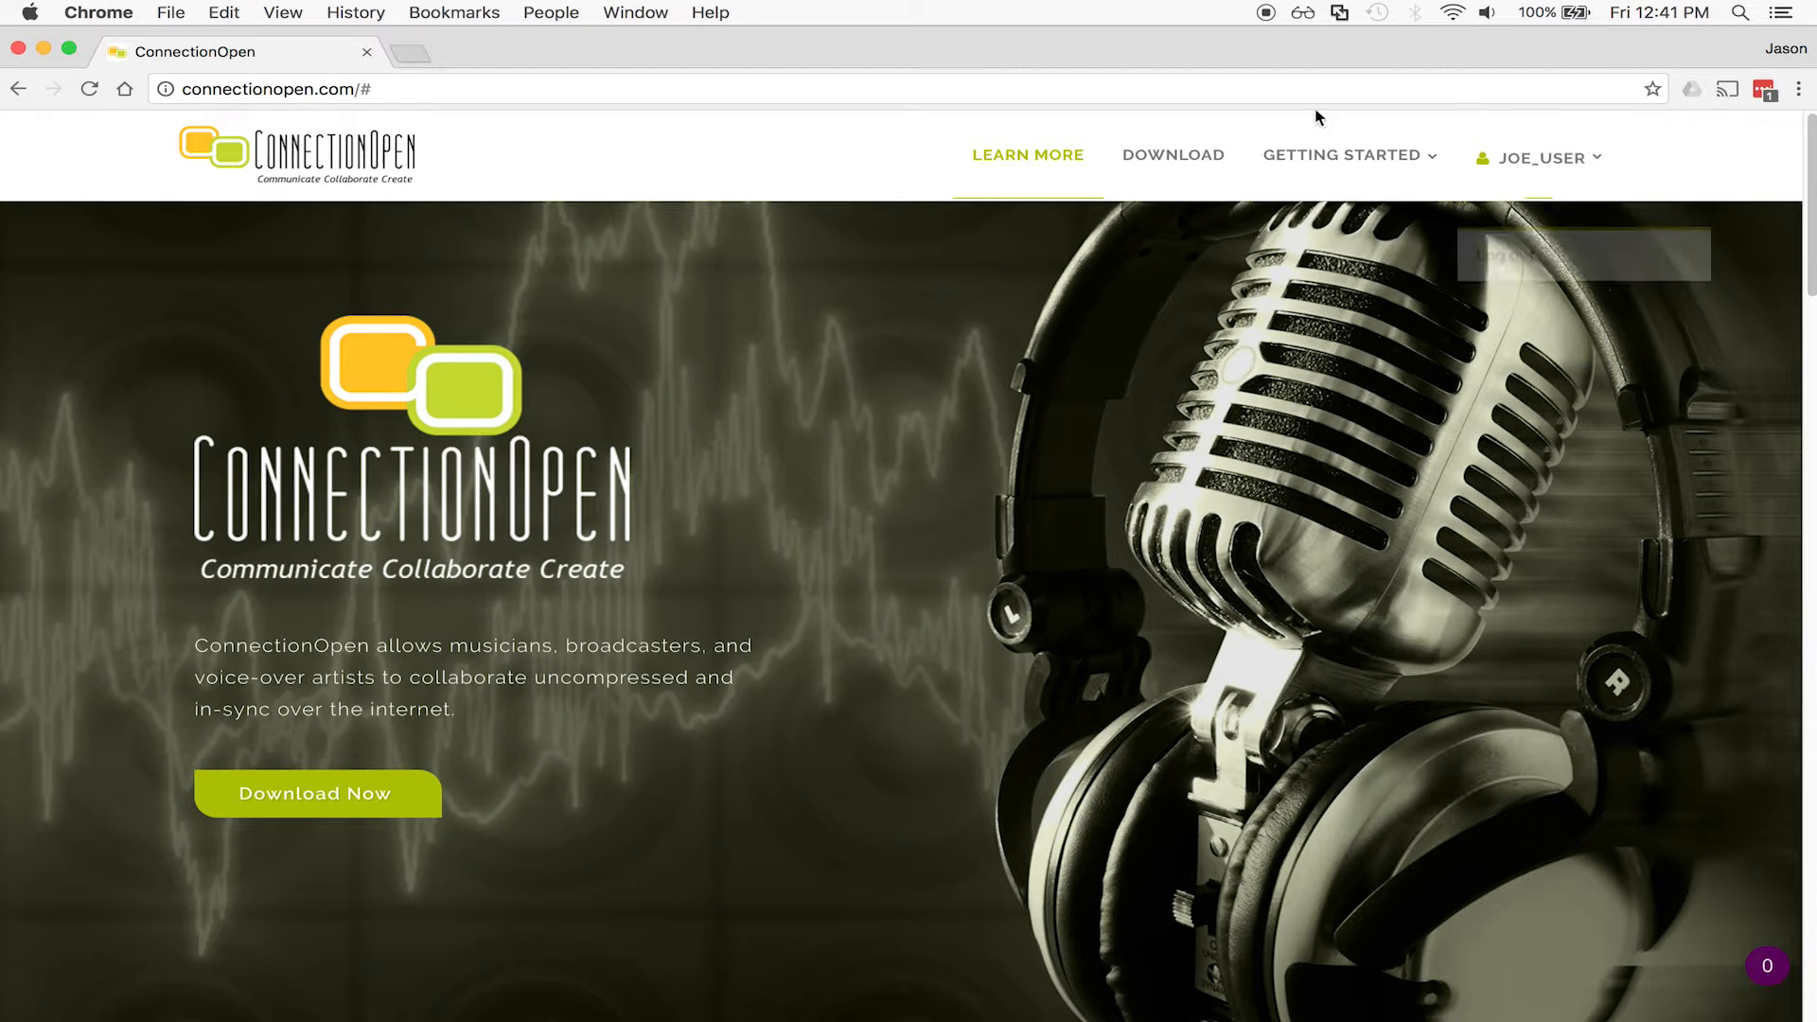
# Download ConnectionOpen for Mac and unpack the ConnectionOpen.mpkg.zip archive.
pyautogui.click(1136, 156)
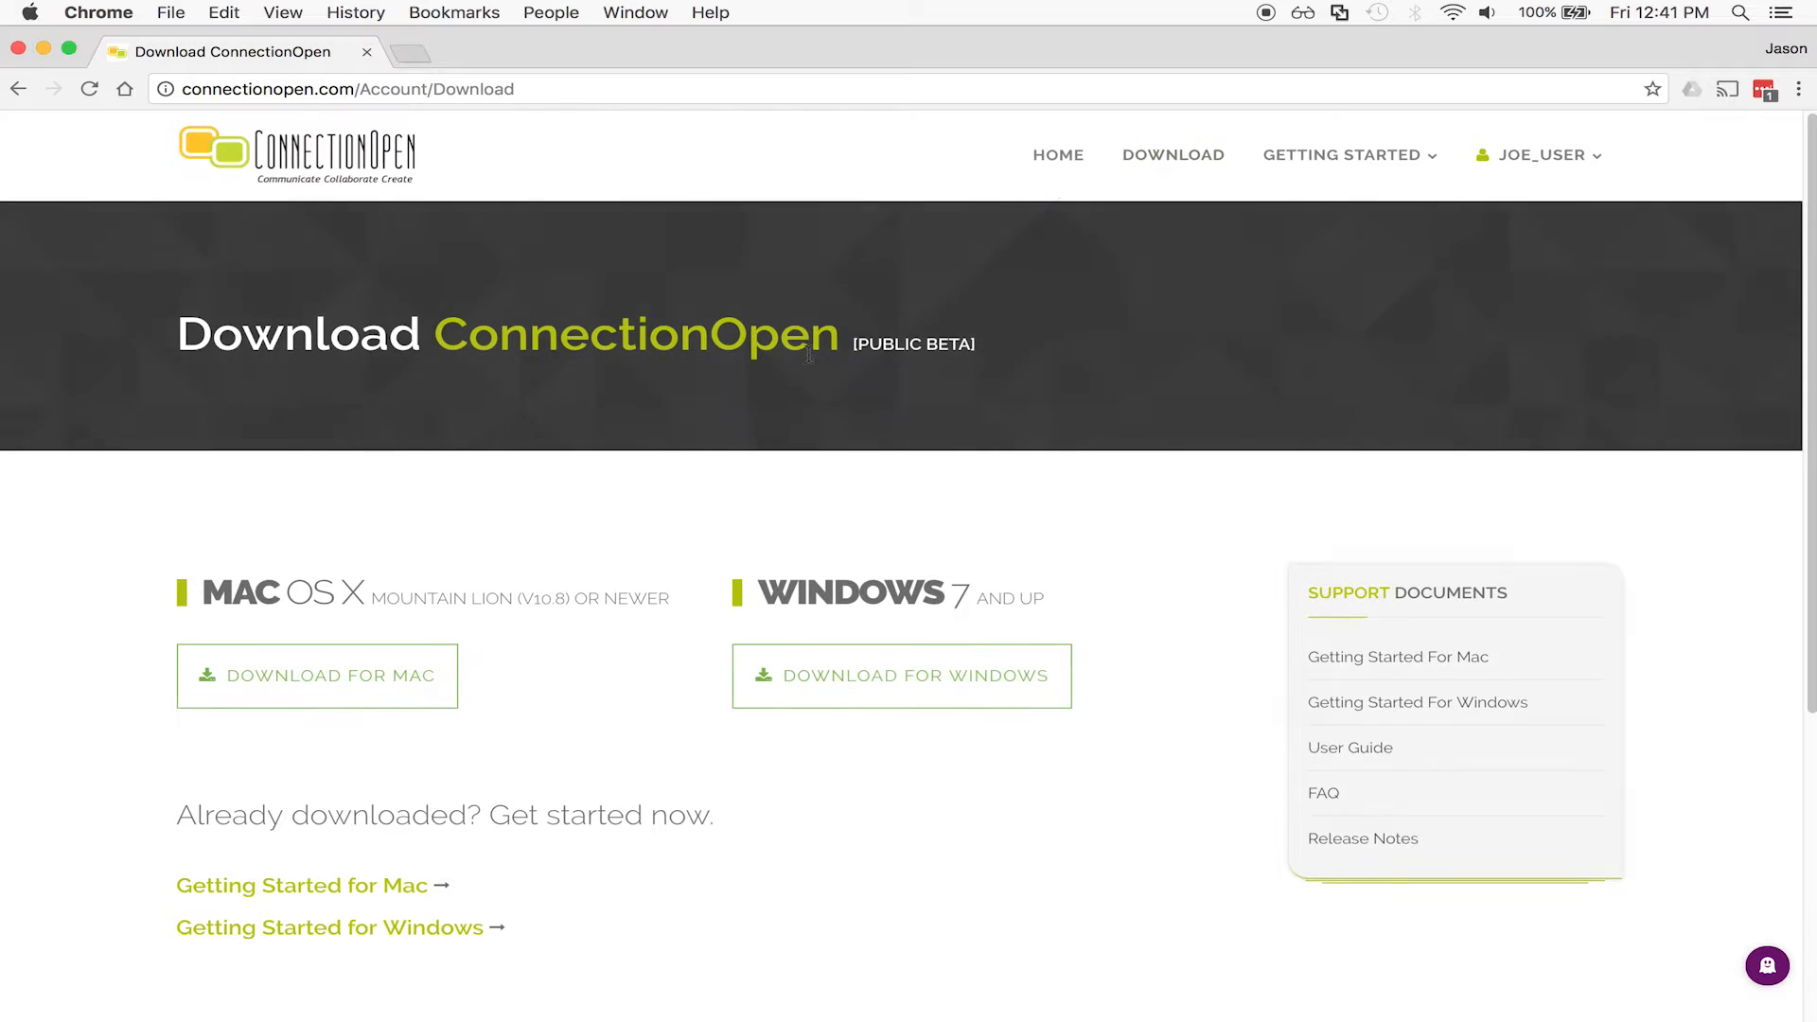
pyautogui.click(333, 673)
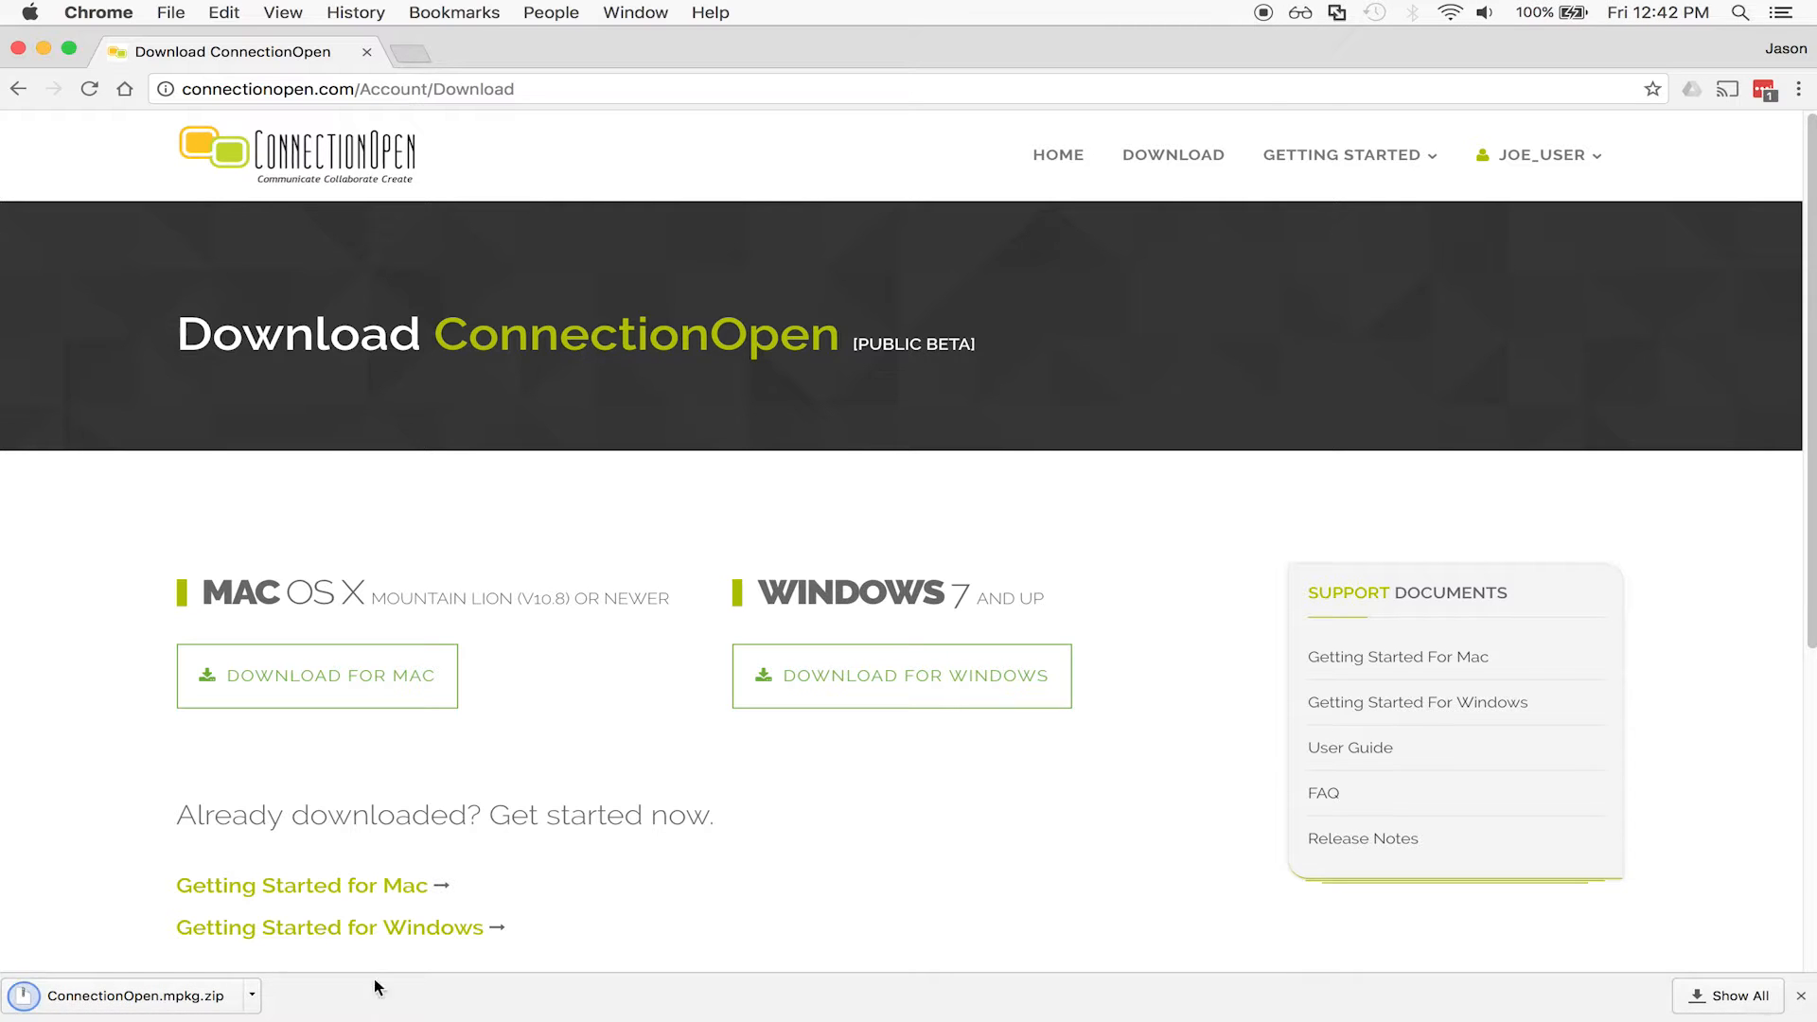
pyautogui.click(178, 999)
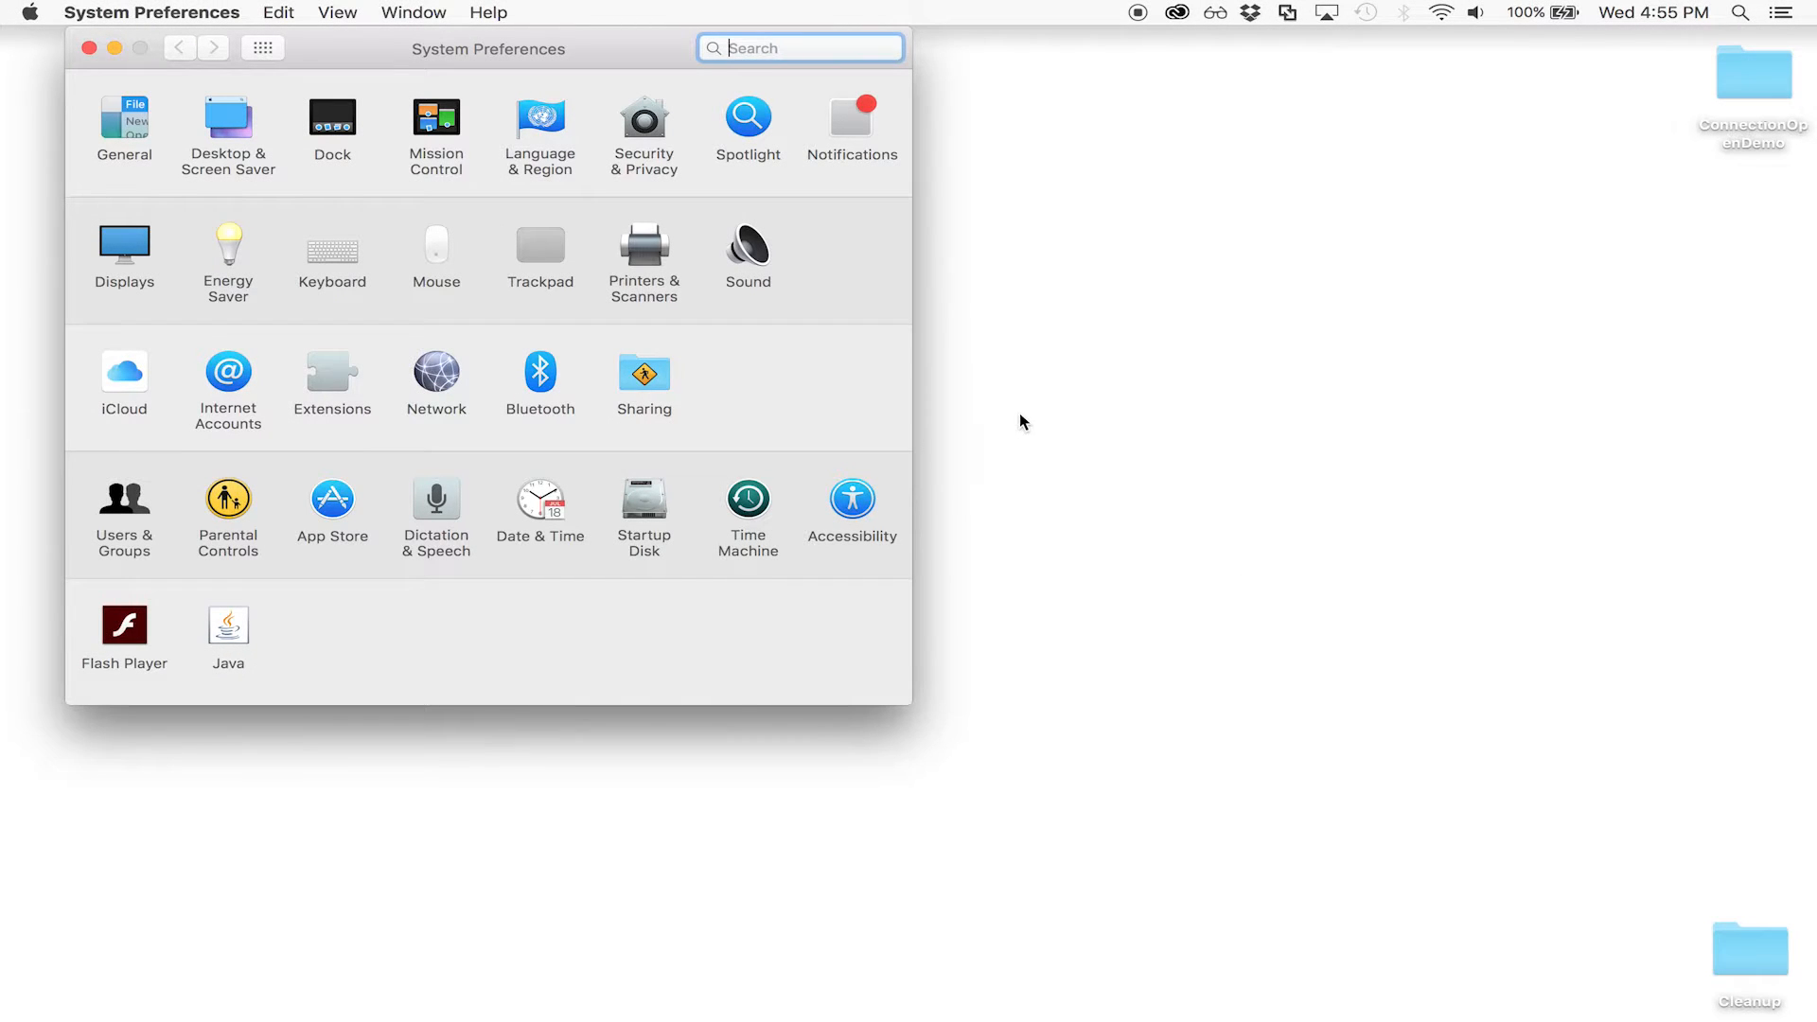
# Unlock Security & Privacy, allow apps from Anywhere, and lock the settings again.
pyautogui.click(655, 128)
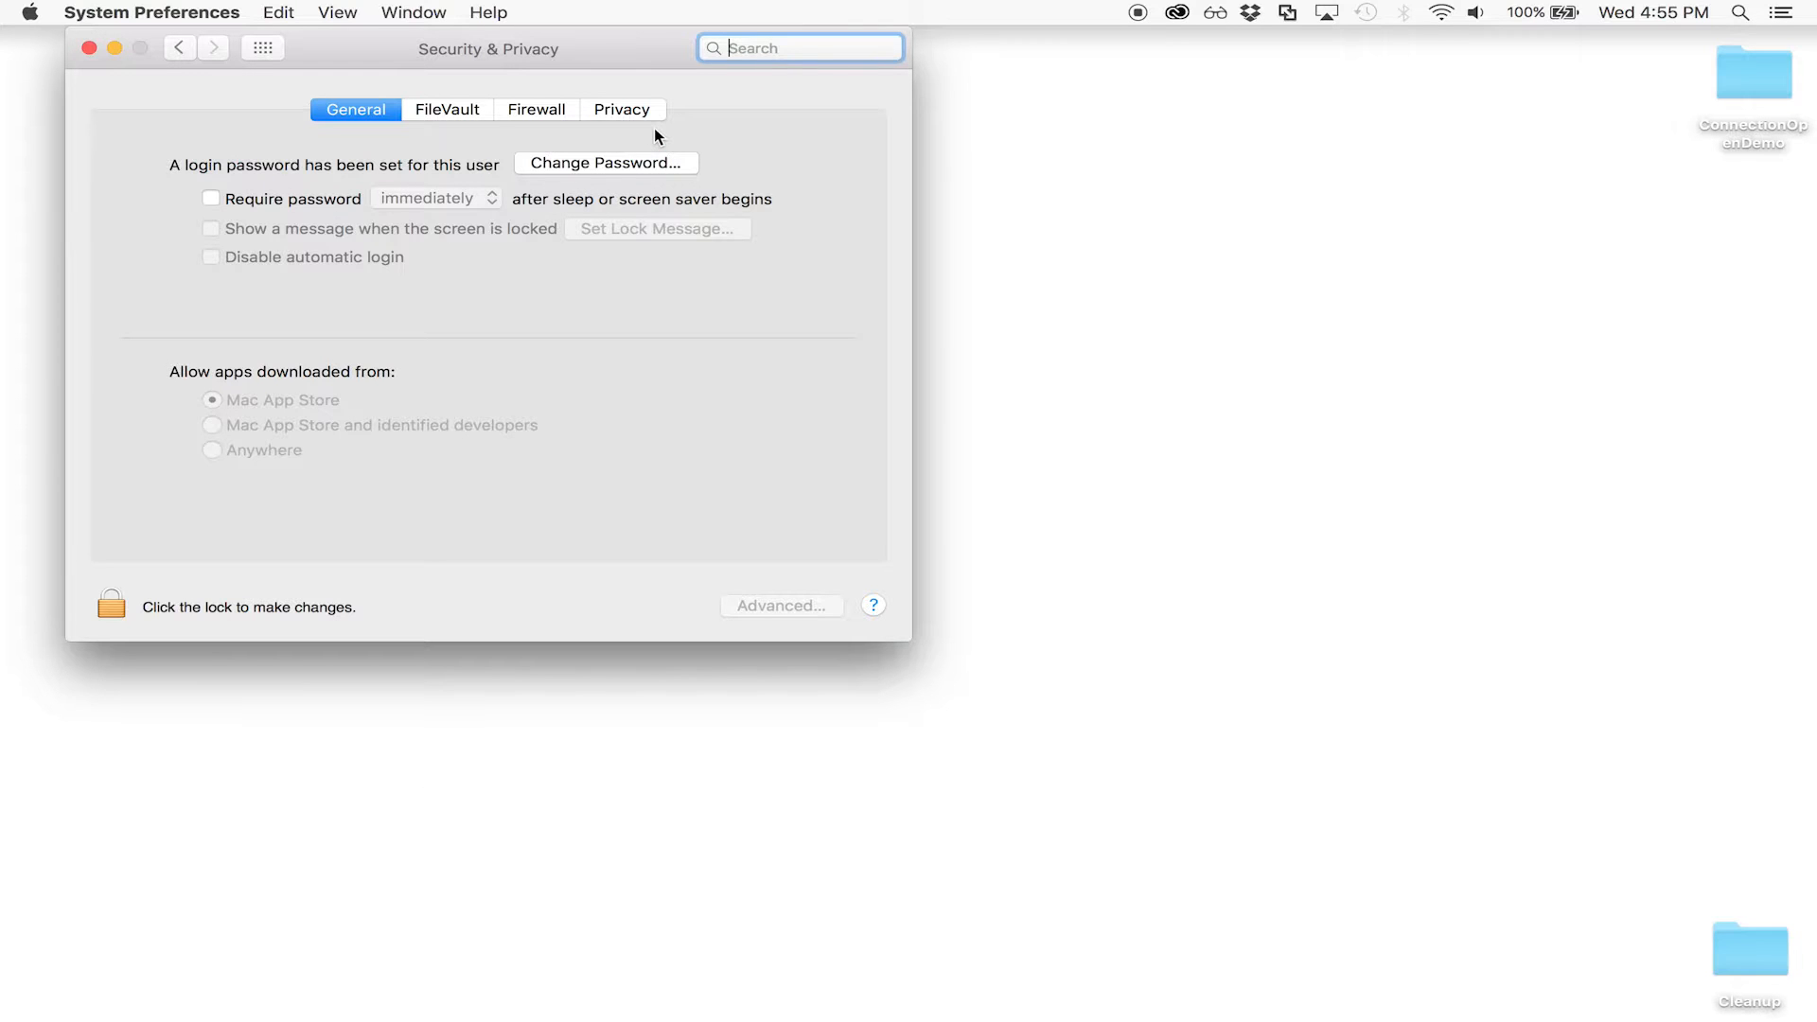
pyautogui.click(112, 603)
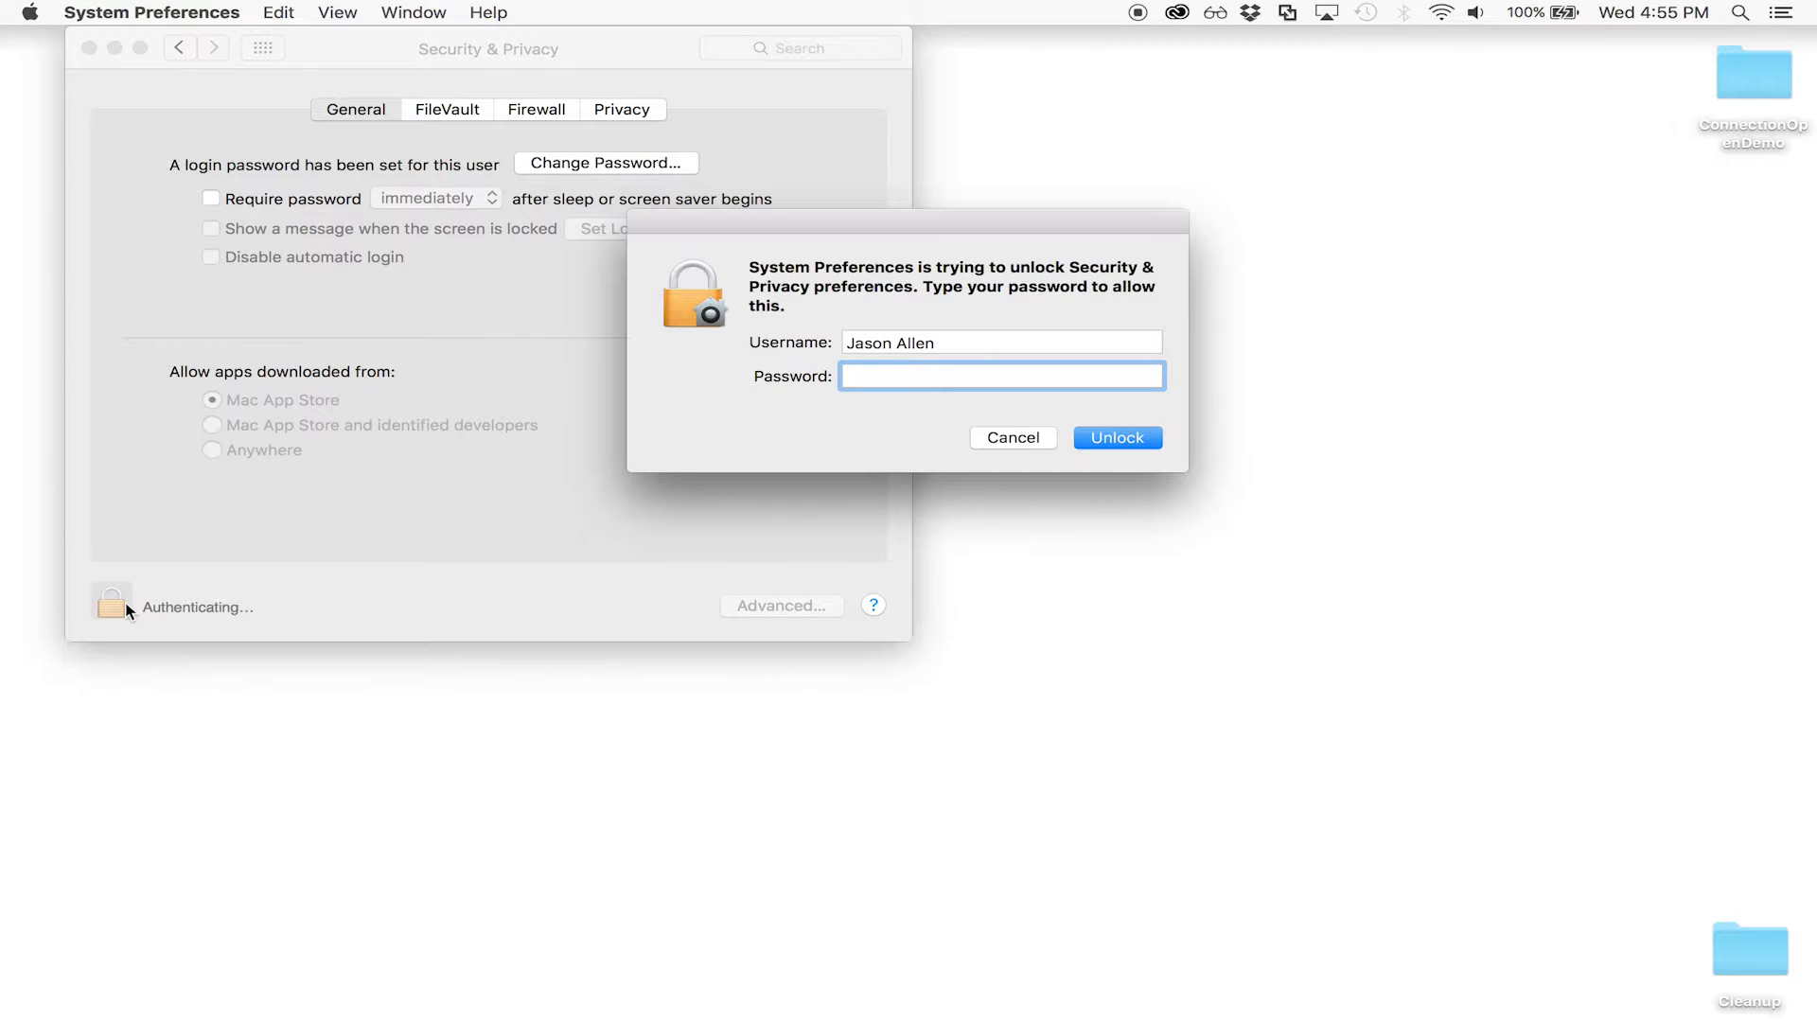
pyautogui.press('Return')
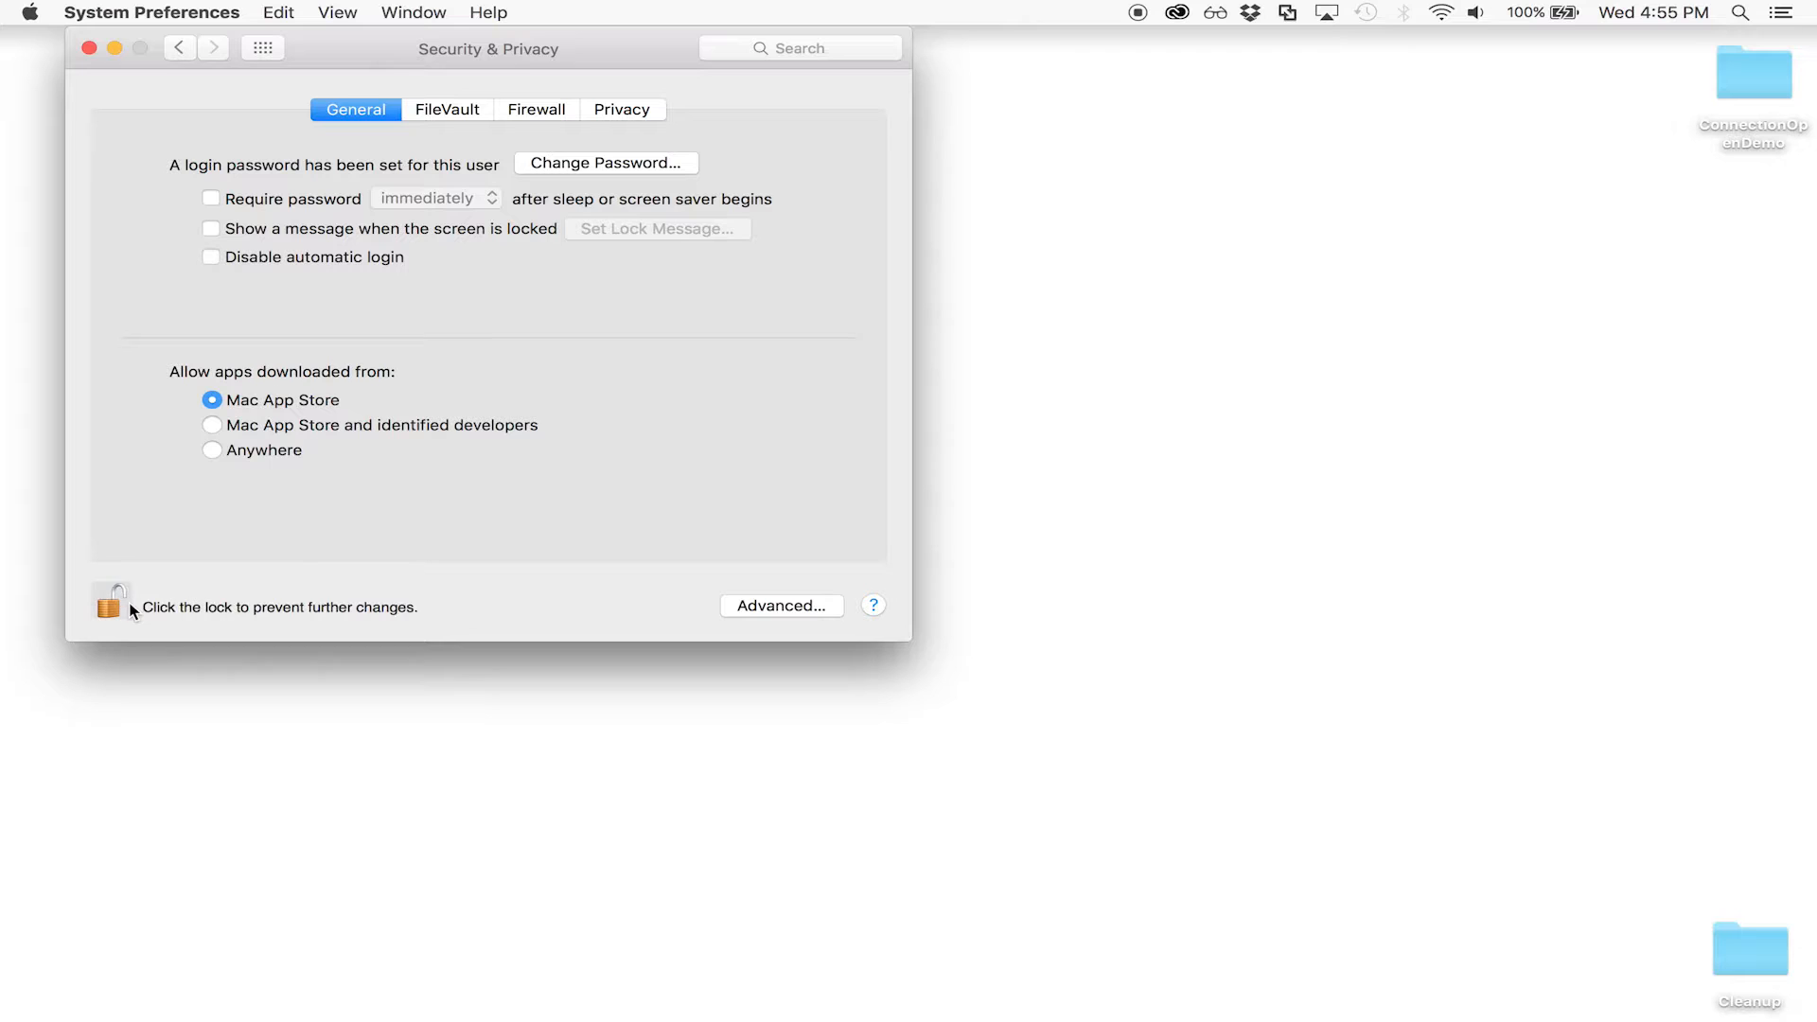
pyautogui.click(210, 450)
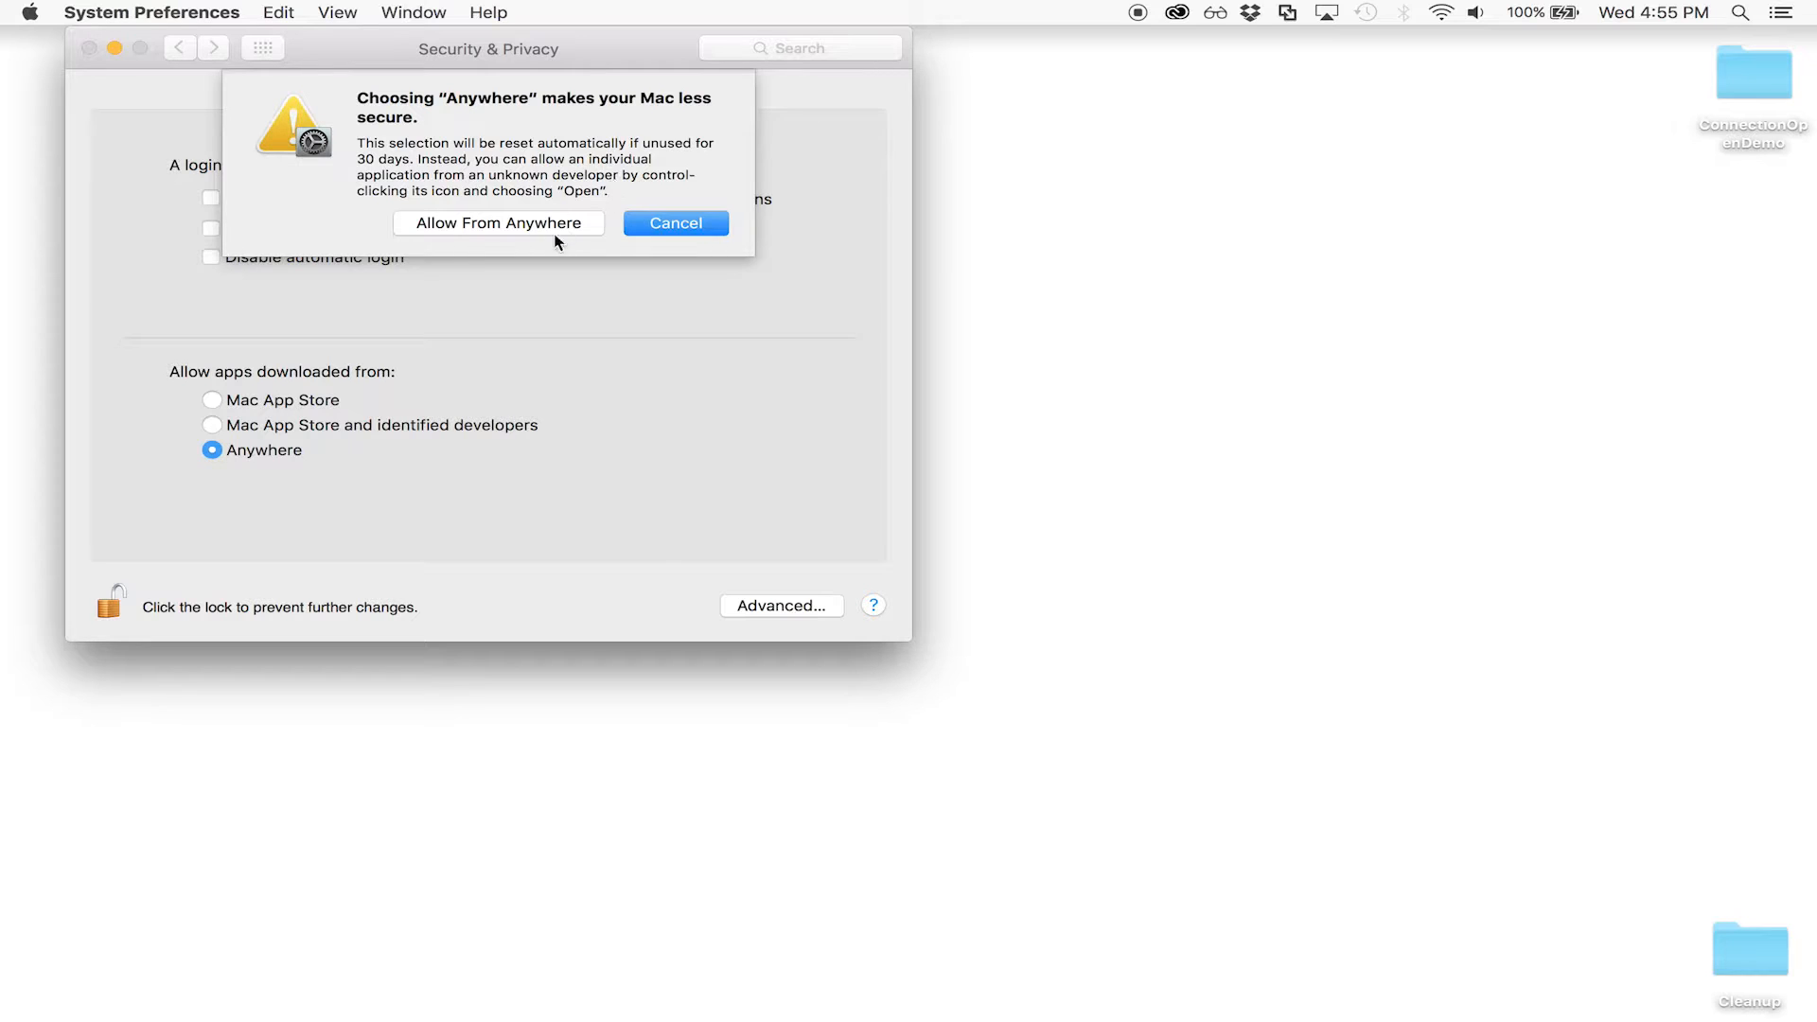
pyautogui.click(560, 226)
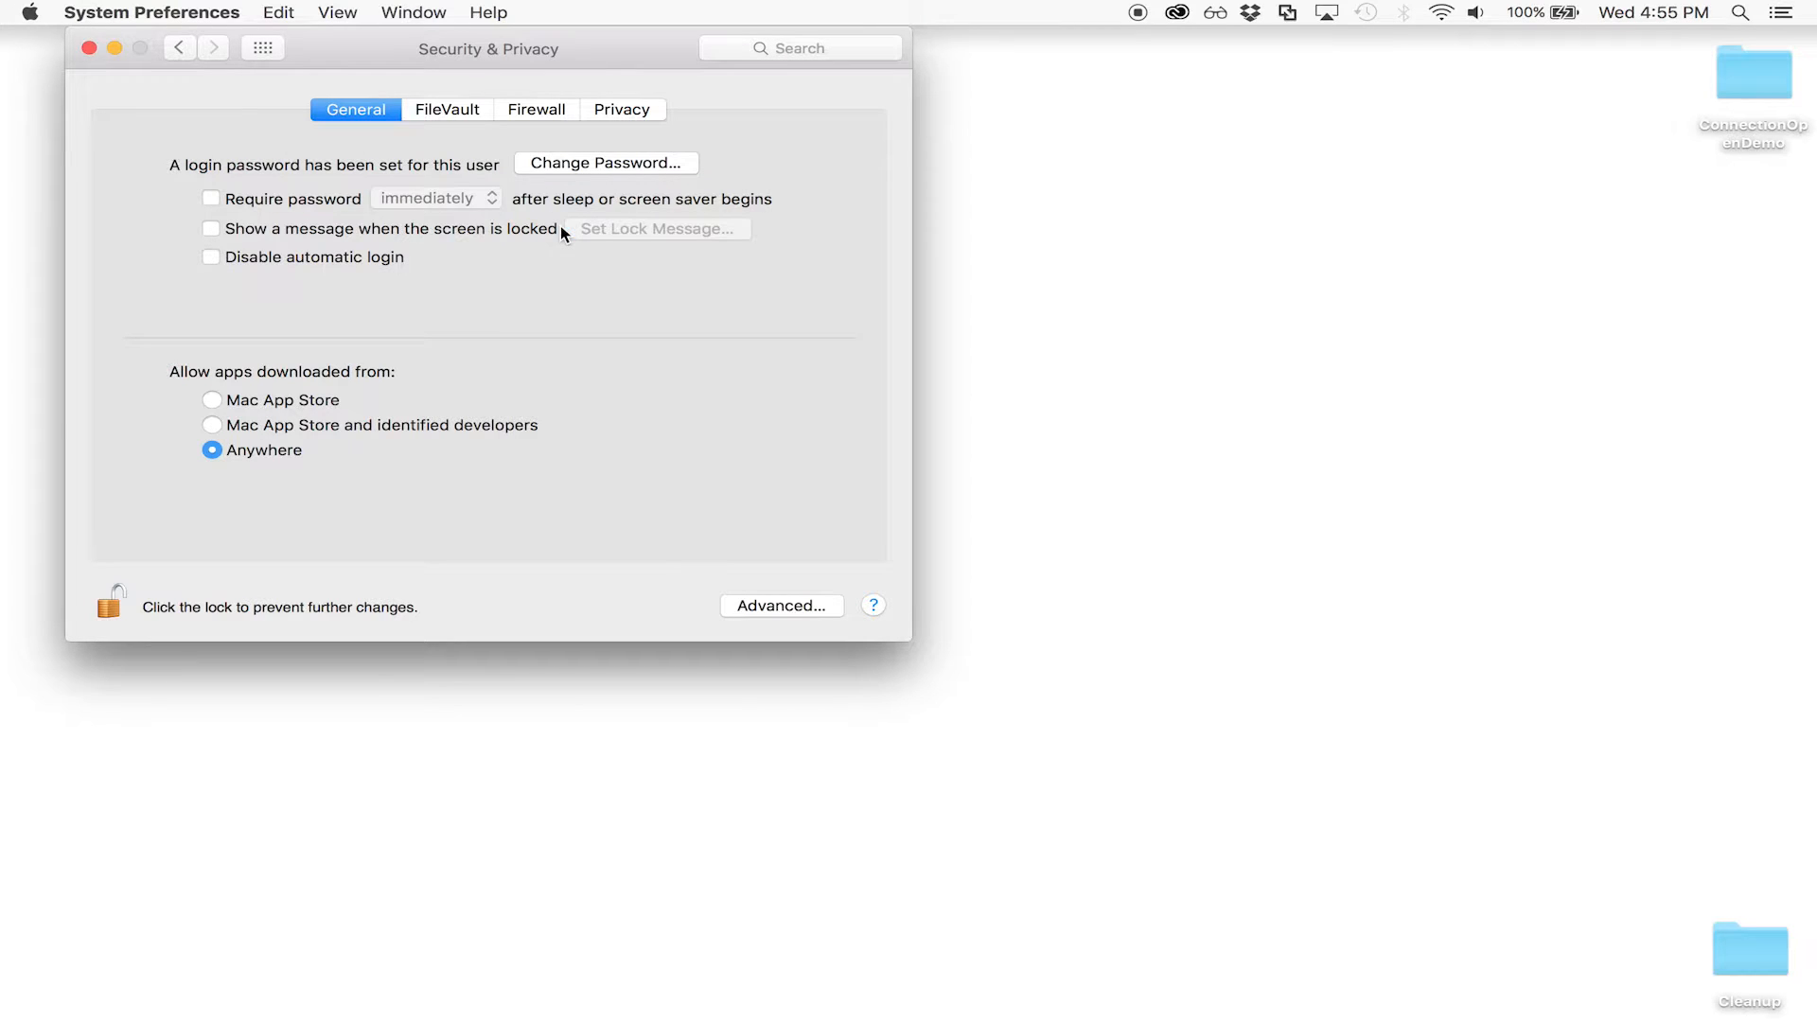
pyautogui.click(123, 611)
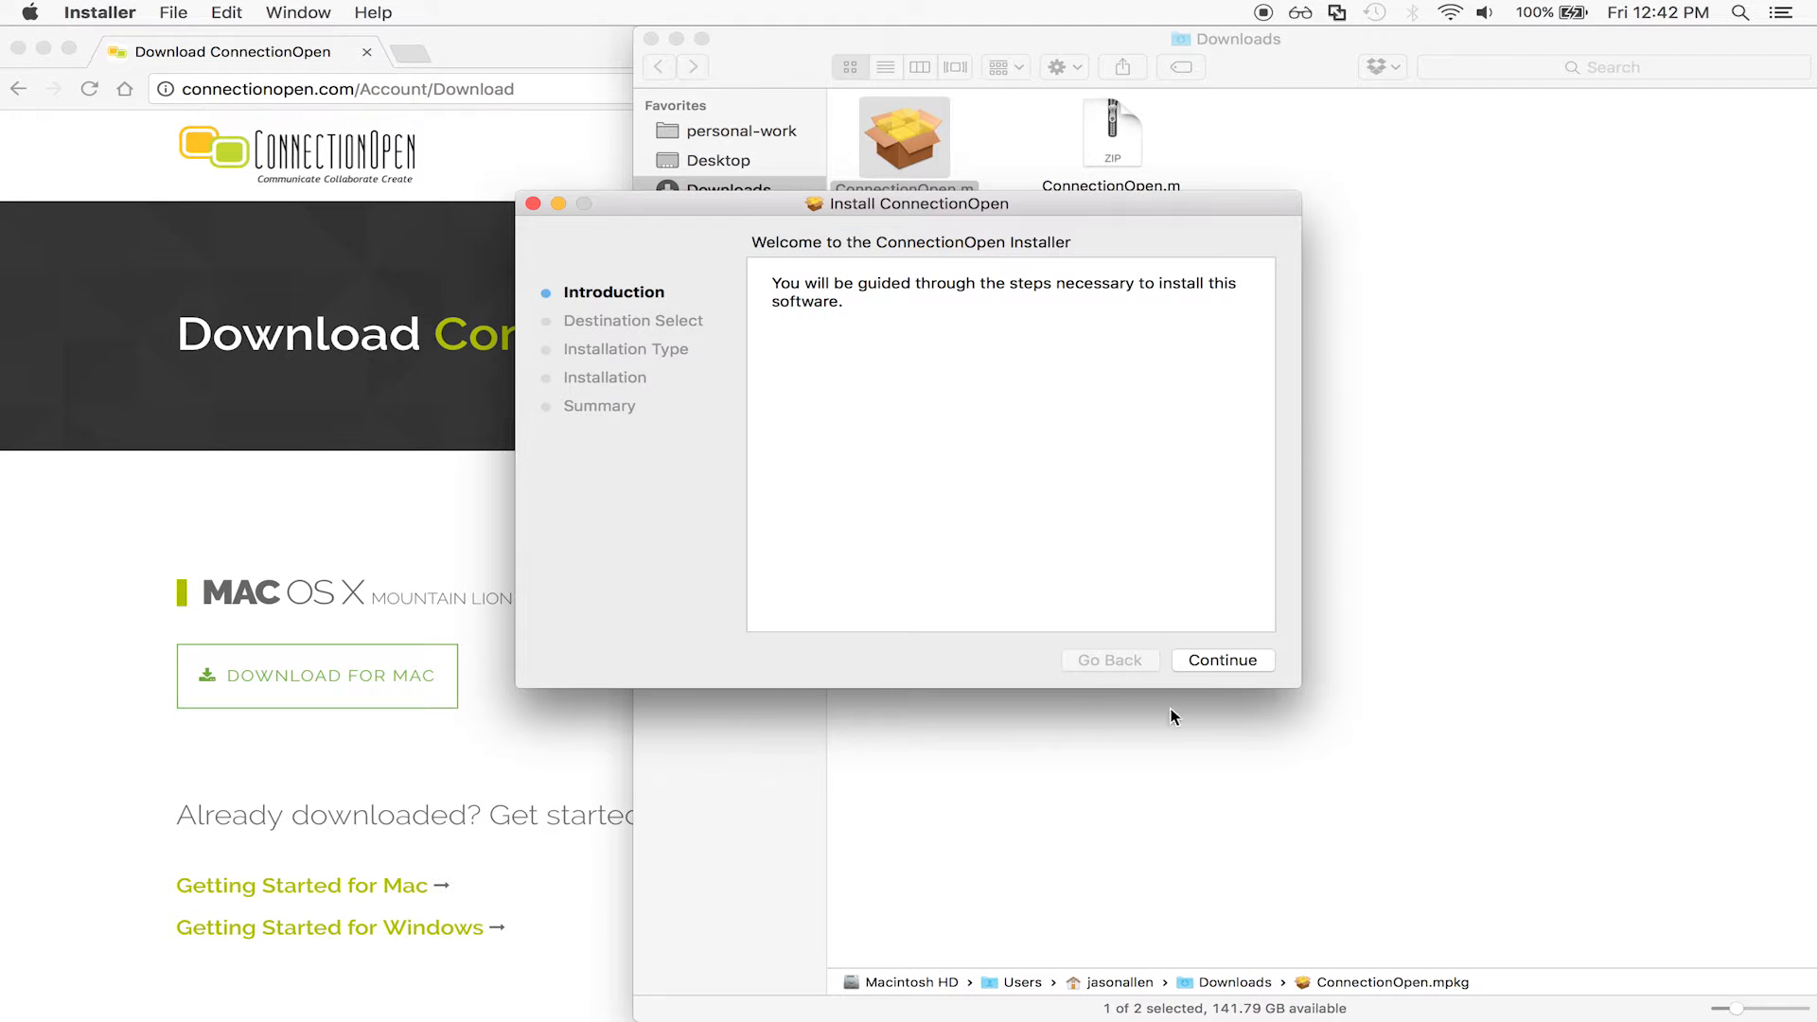
# Install ConnectionOpen on Macintosh HD with the account password, then launch it from the Dock.
pyautogui.click(1213, 660)
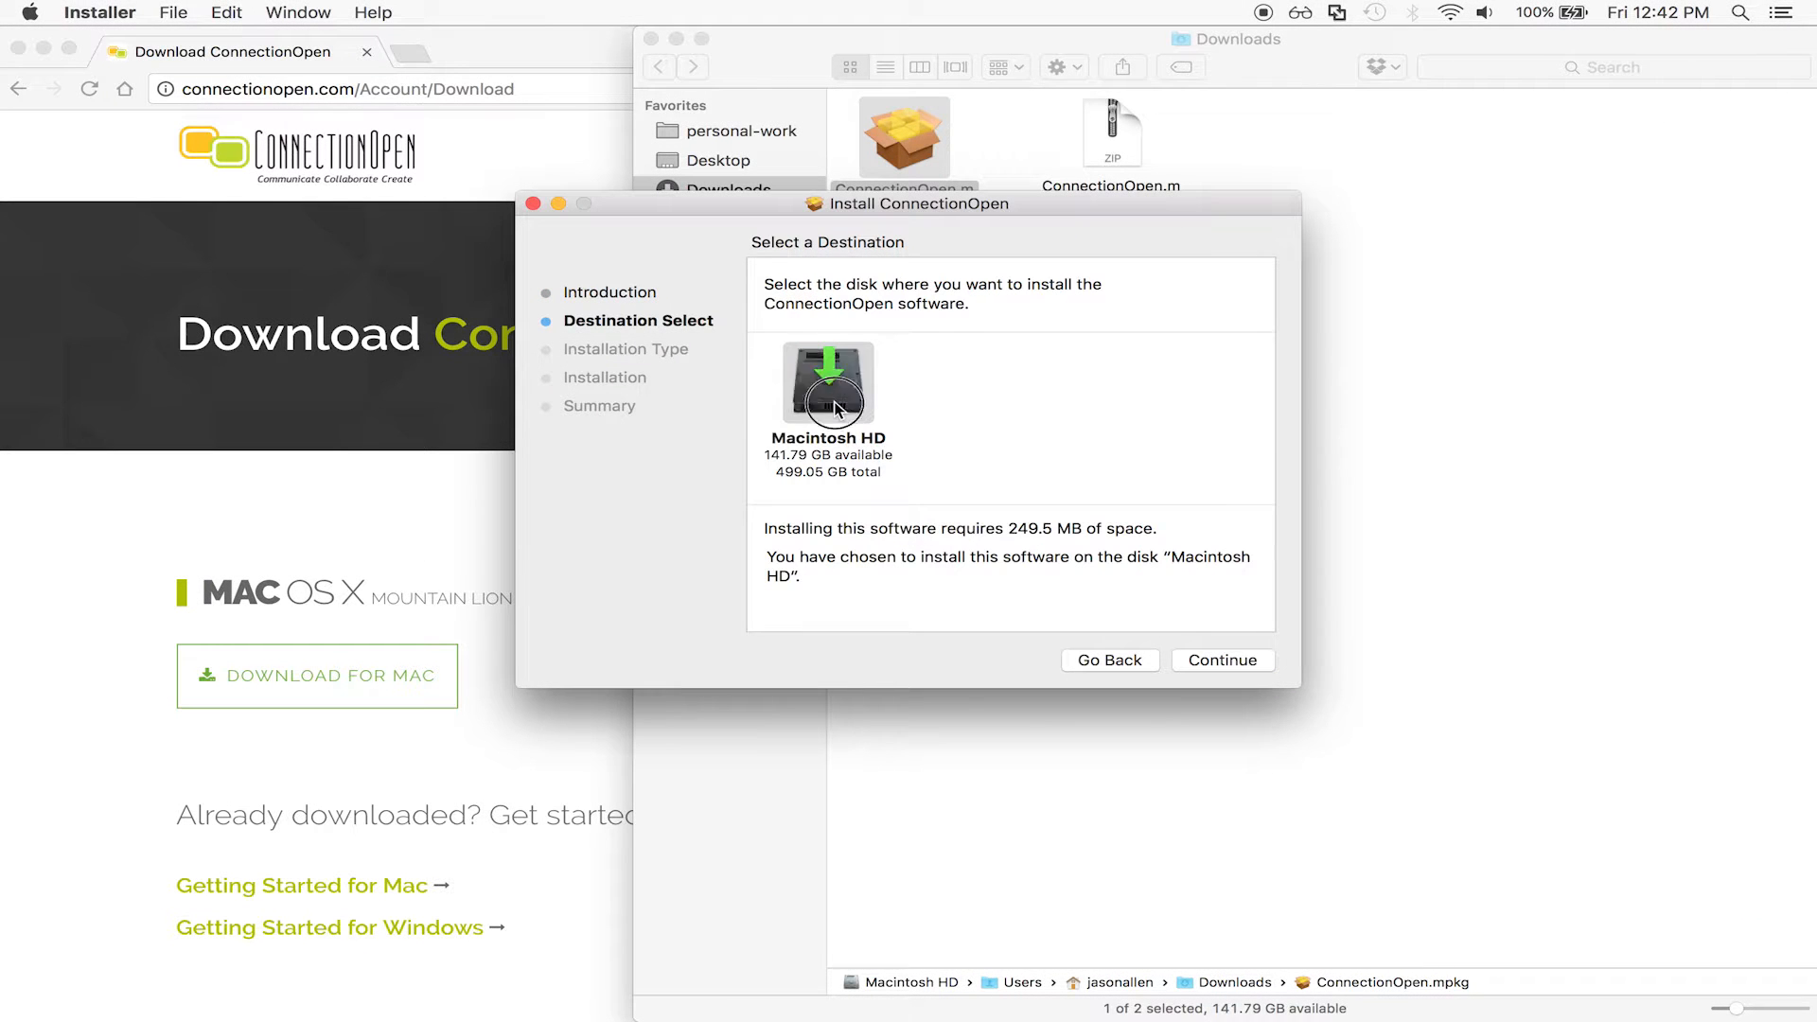
pyautogui.click(1218, 660)
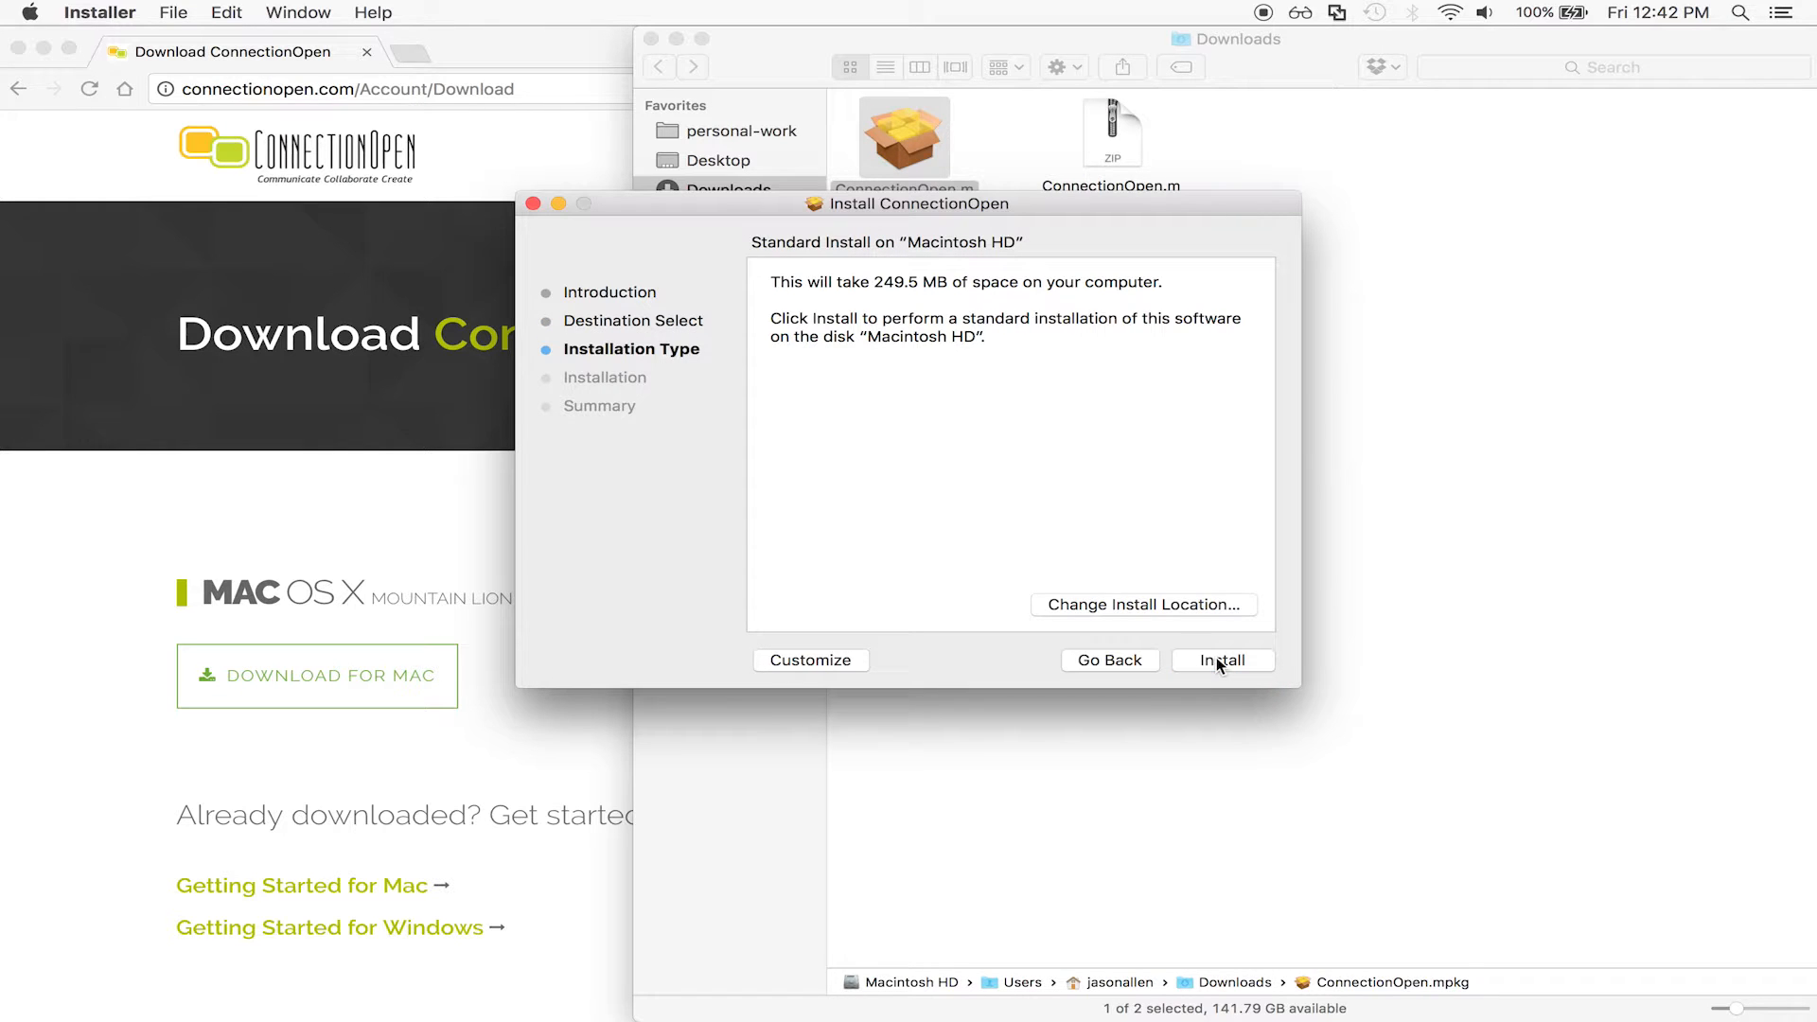
pyautogui.click(1217, 660)
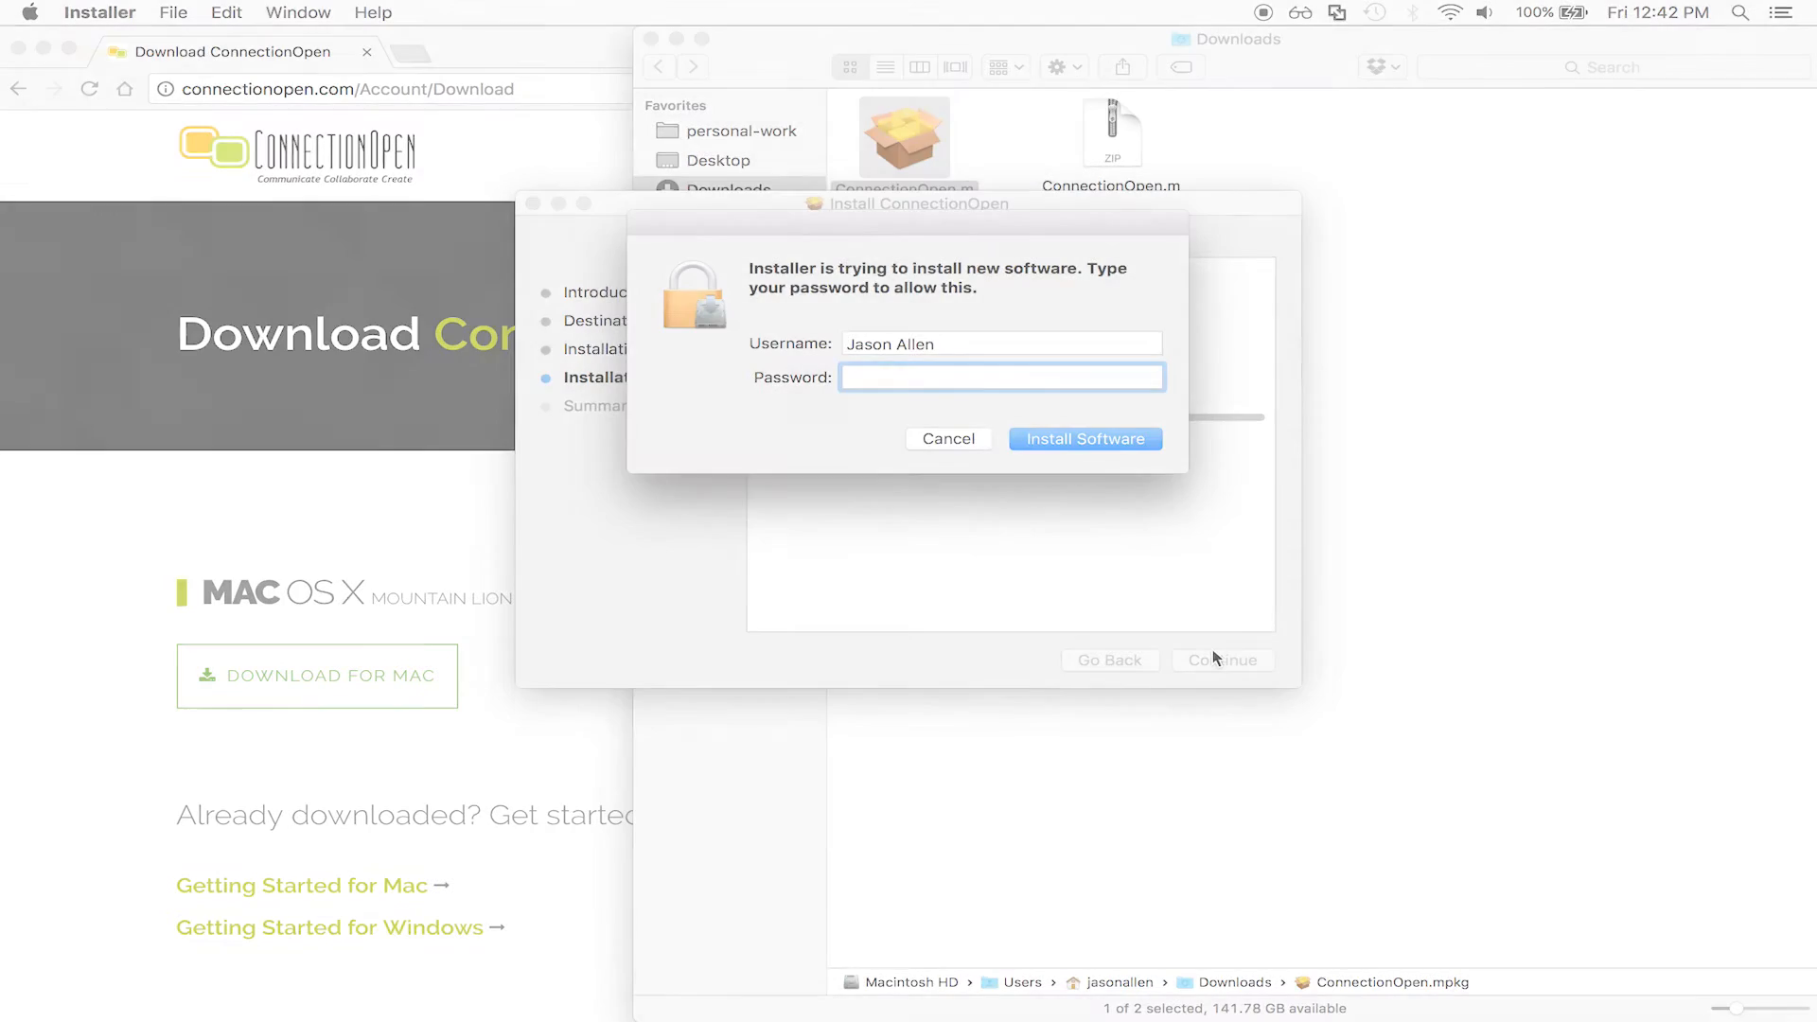
pyautogui.press('Return')
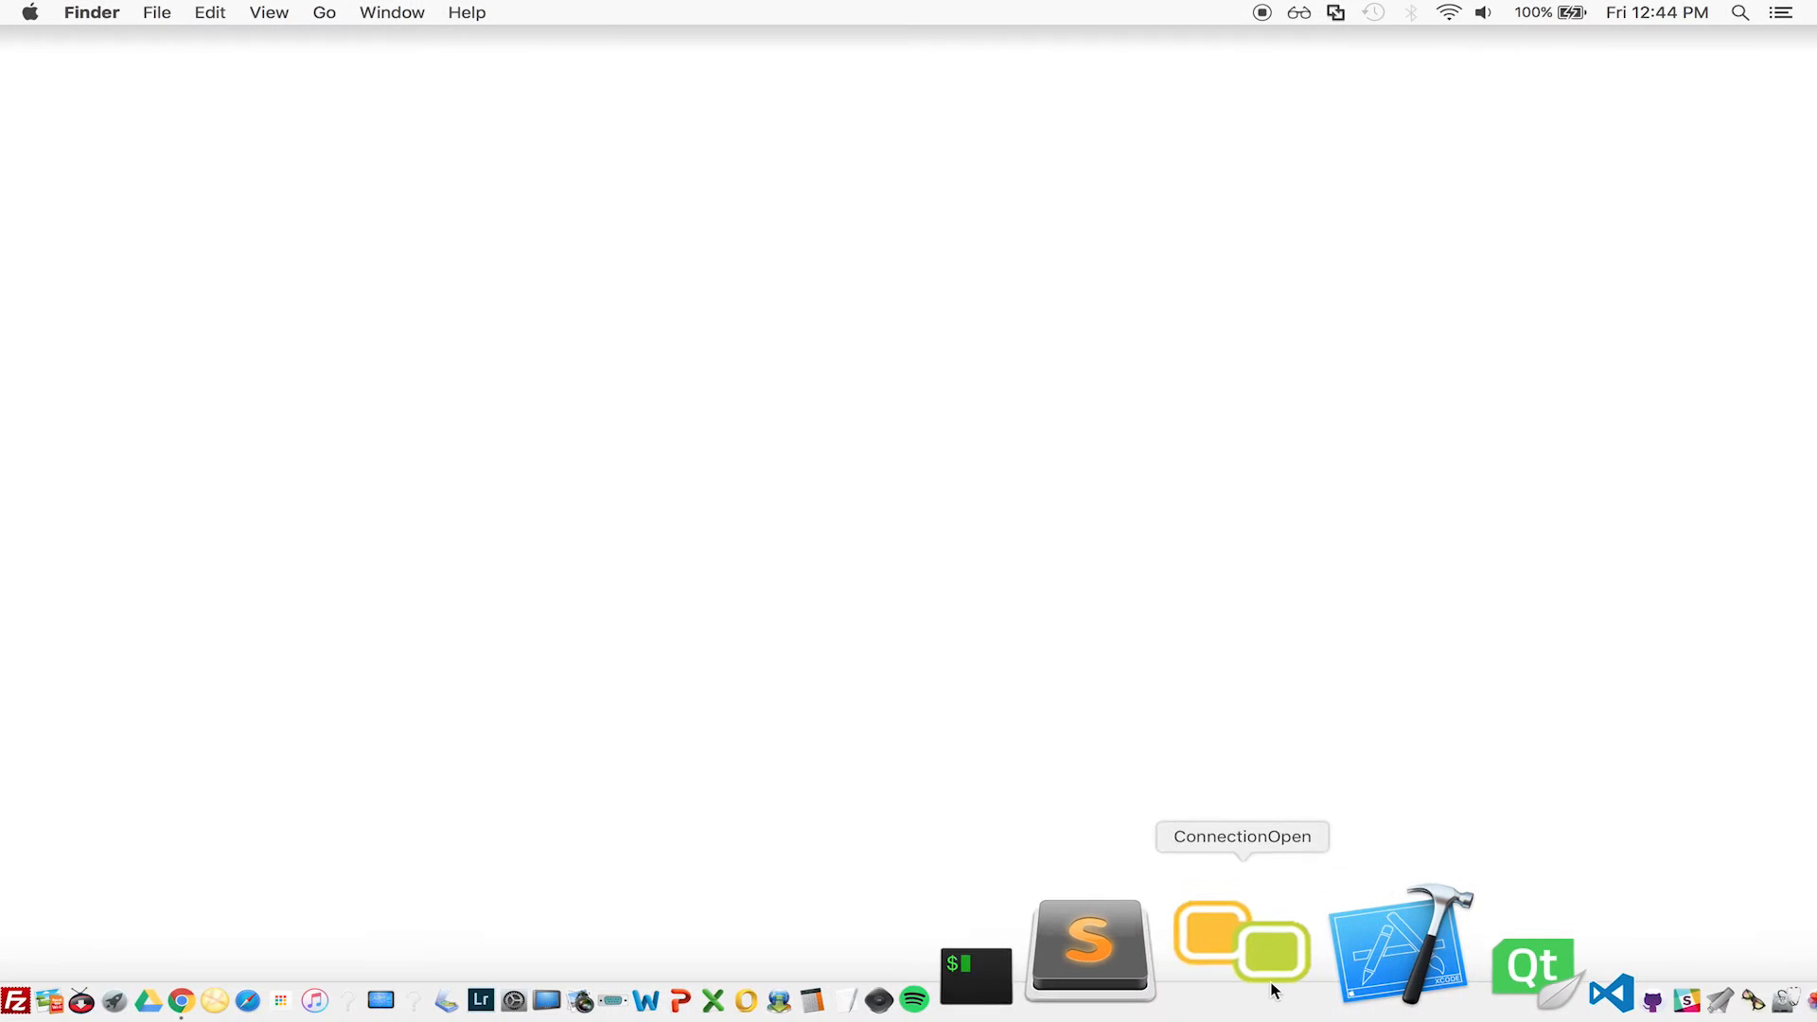
pyautogui.click(1271, 984)
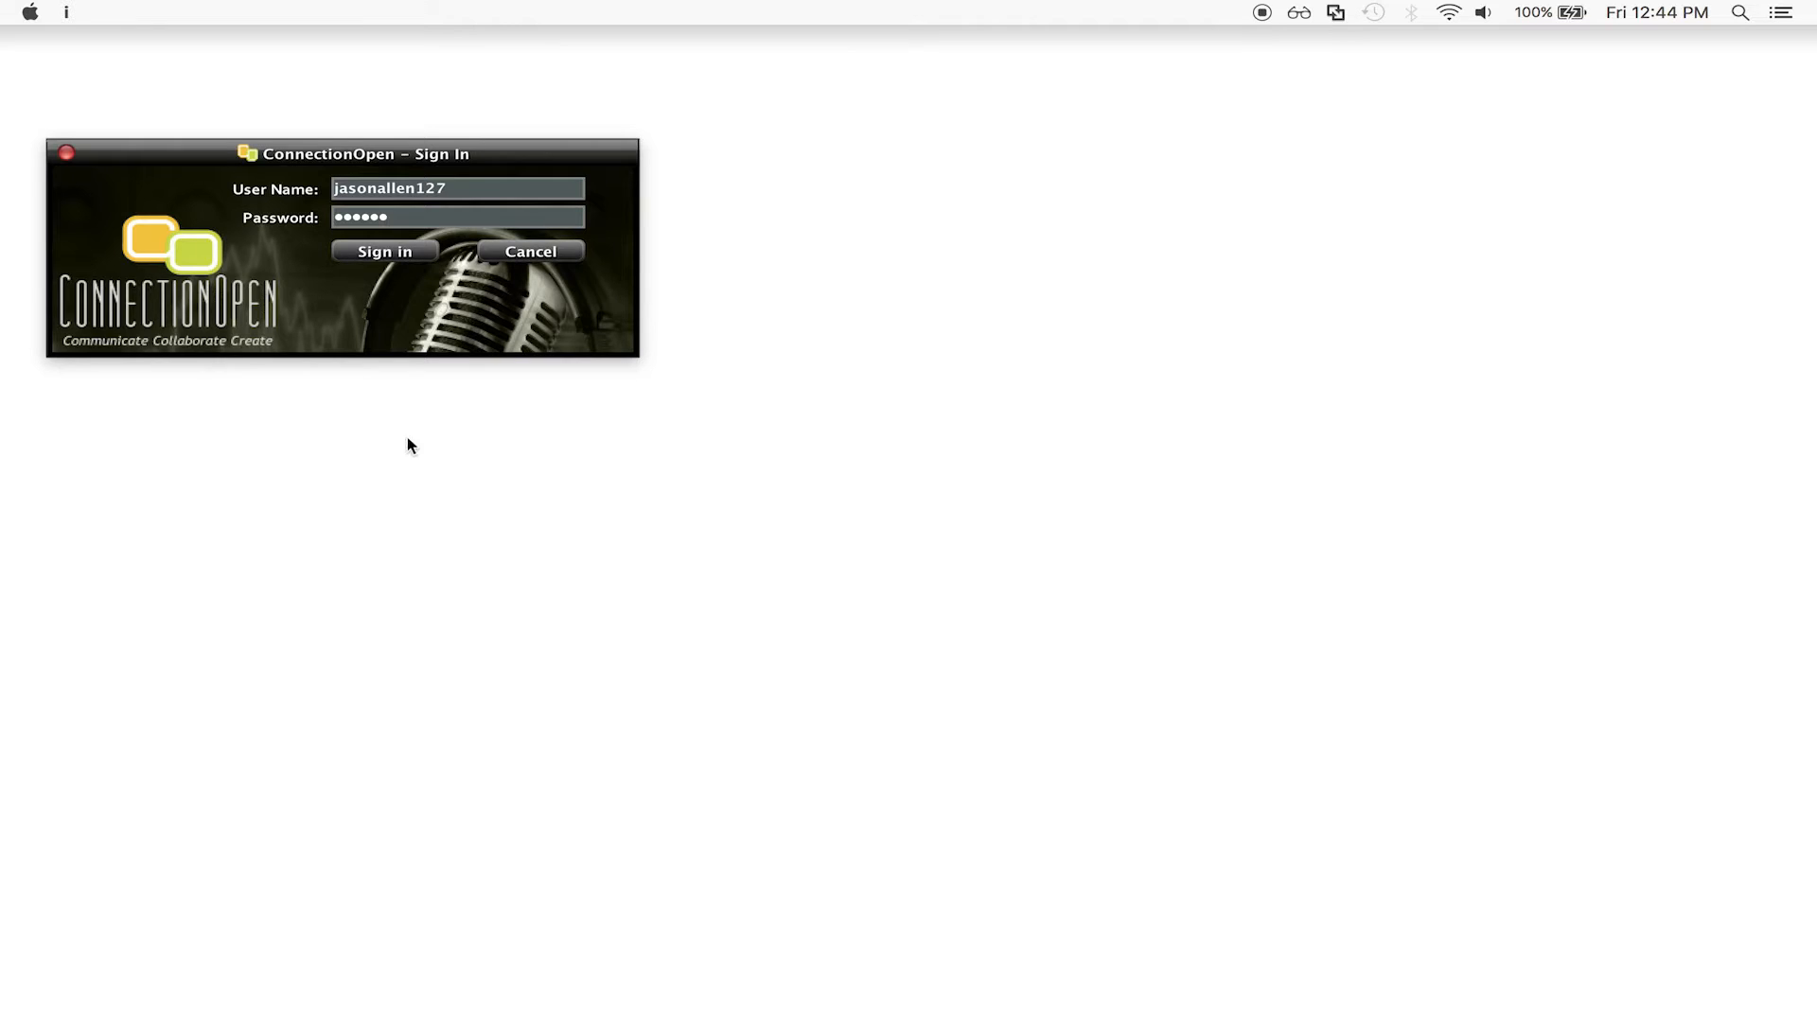
# Sign in to ConnectionOpen with the entered credentials to reach Session Master.
pyautogui.click(387, 266)
pyautogui.click(388, 256)
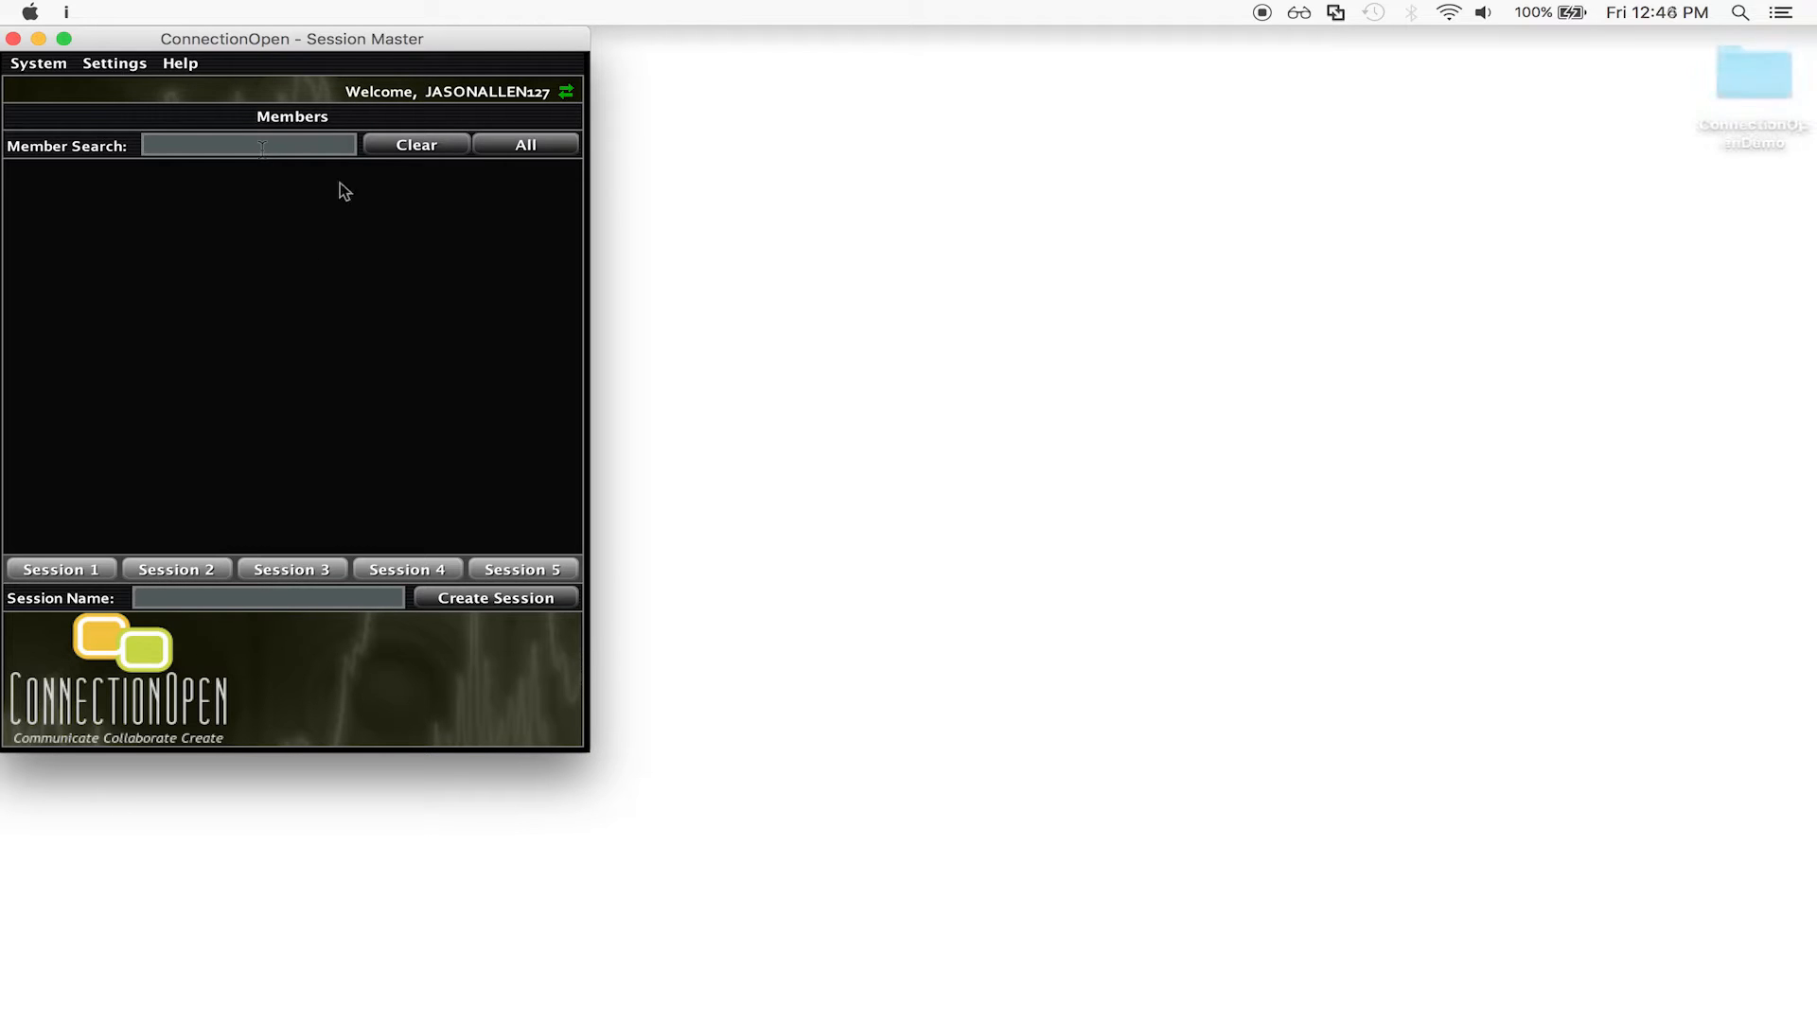
# In Audio settings keep 48,000 - CD Plus and WAV, and set the file location to Sessions.
pyautogui.click(95, 64)
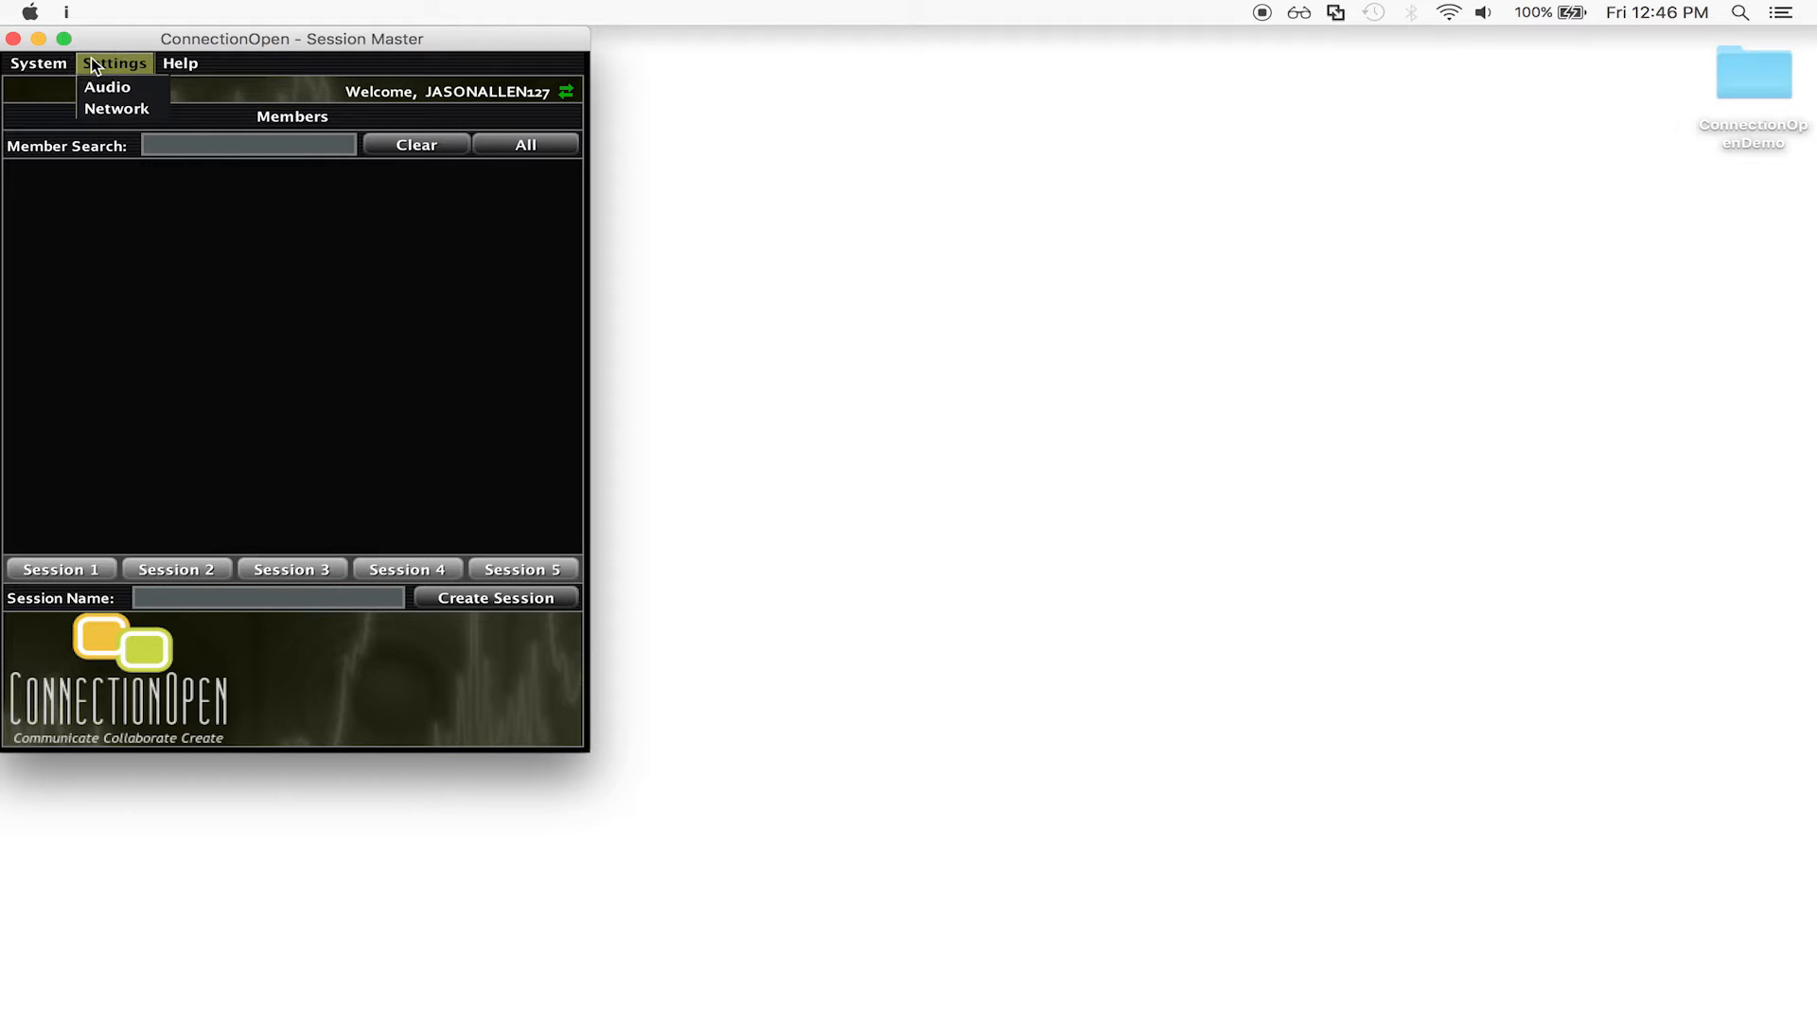
pyautogui.click(93, 87)
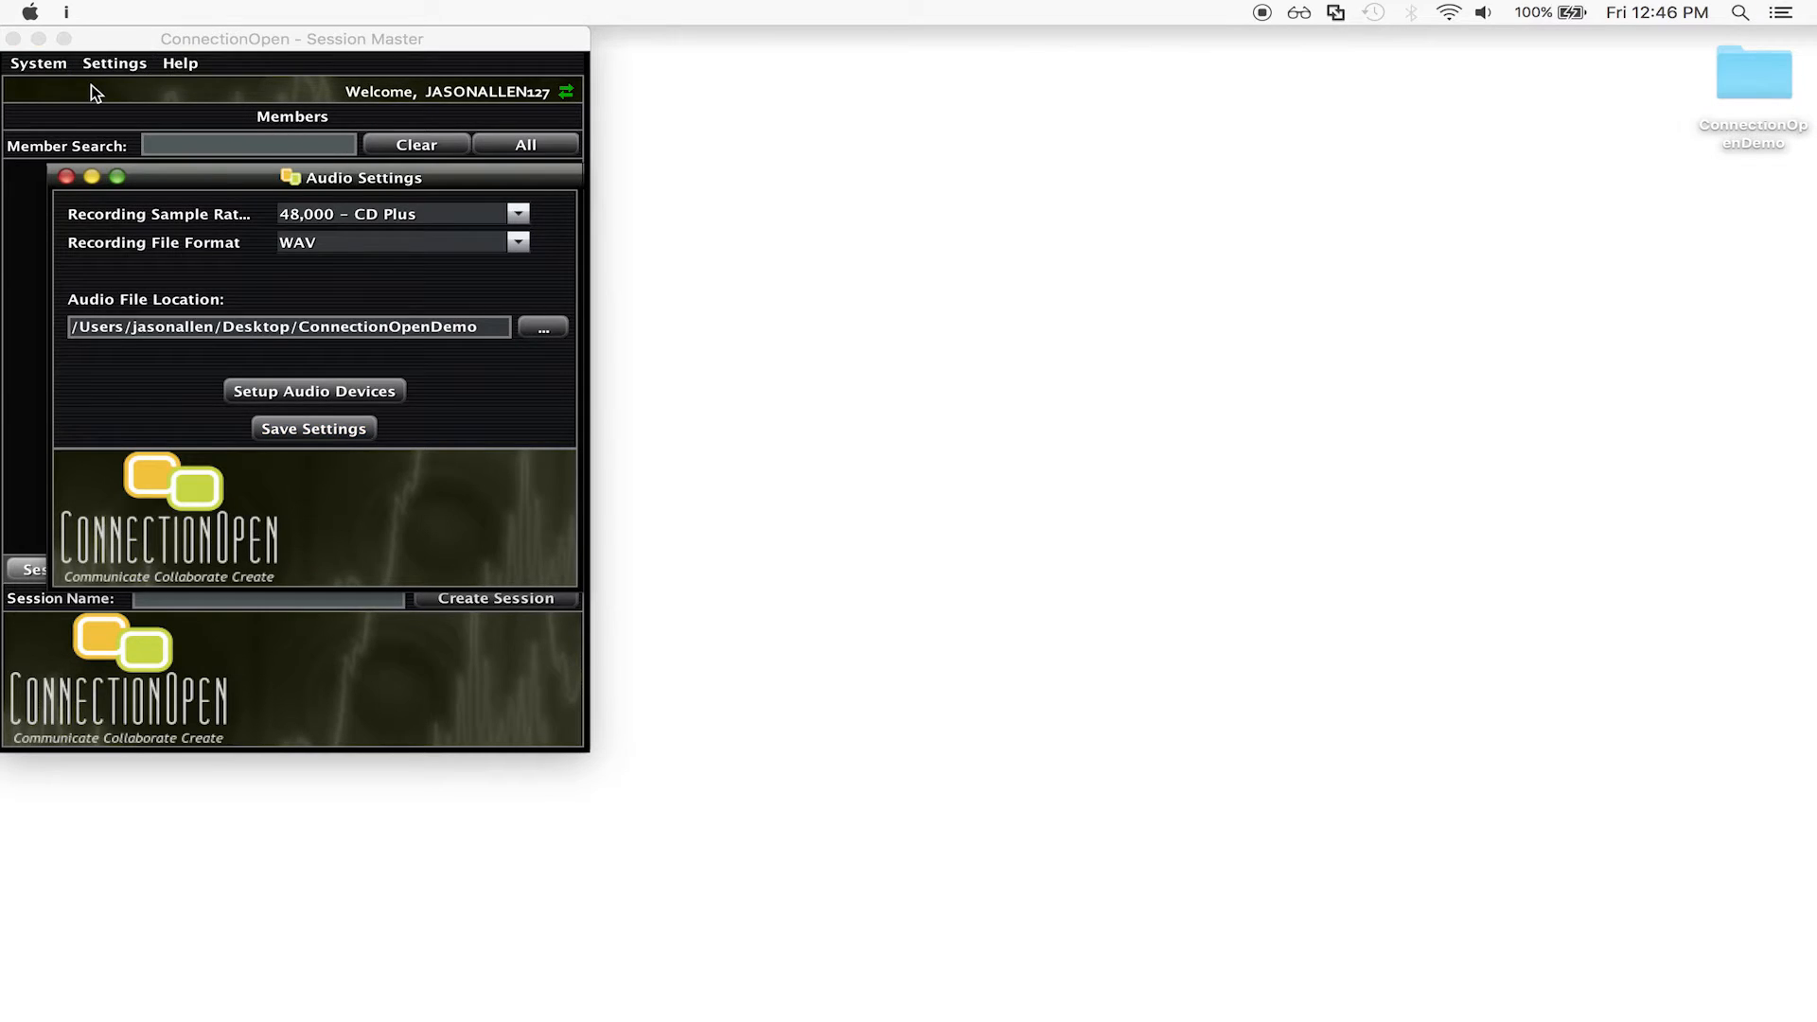
pyautogui.moveTo(428, 181); pyautogui.dragTo(1196, 168)
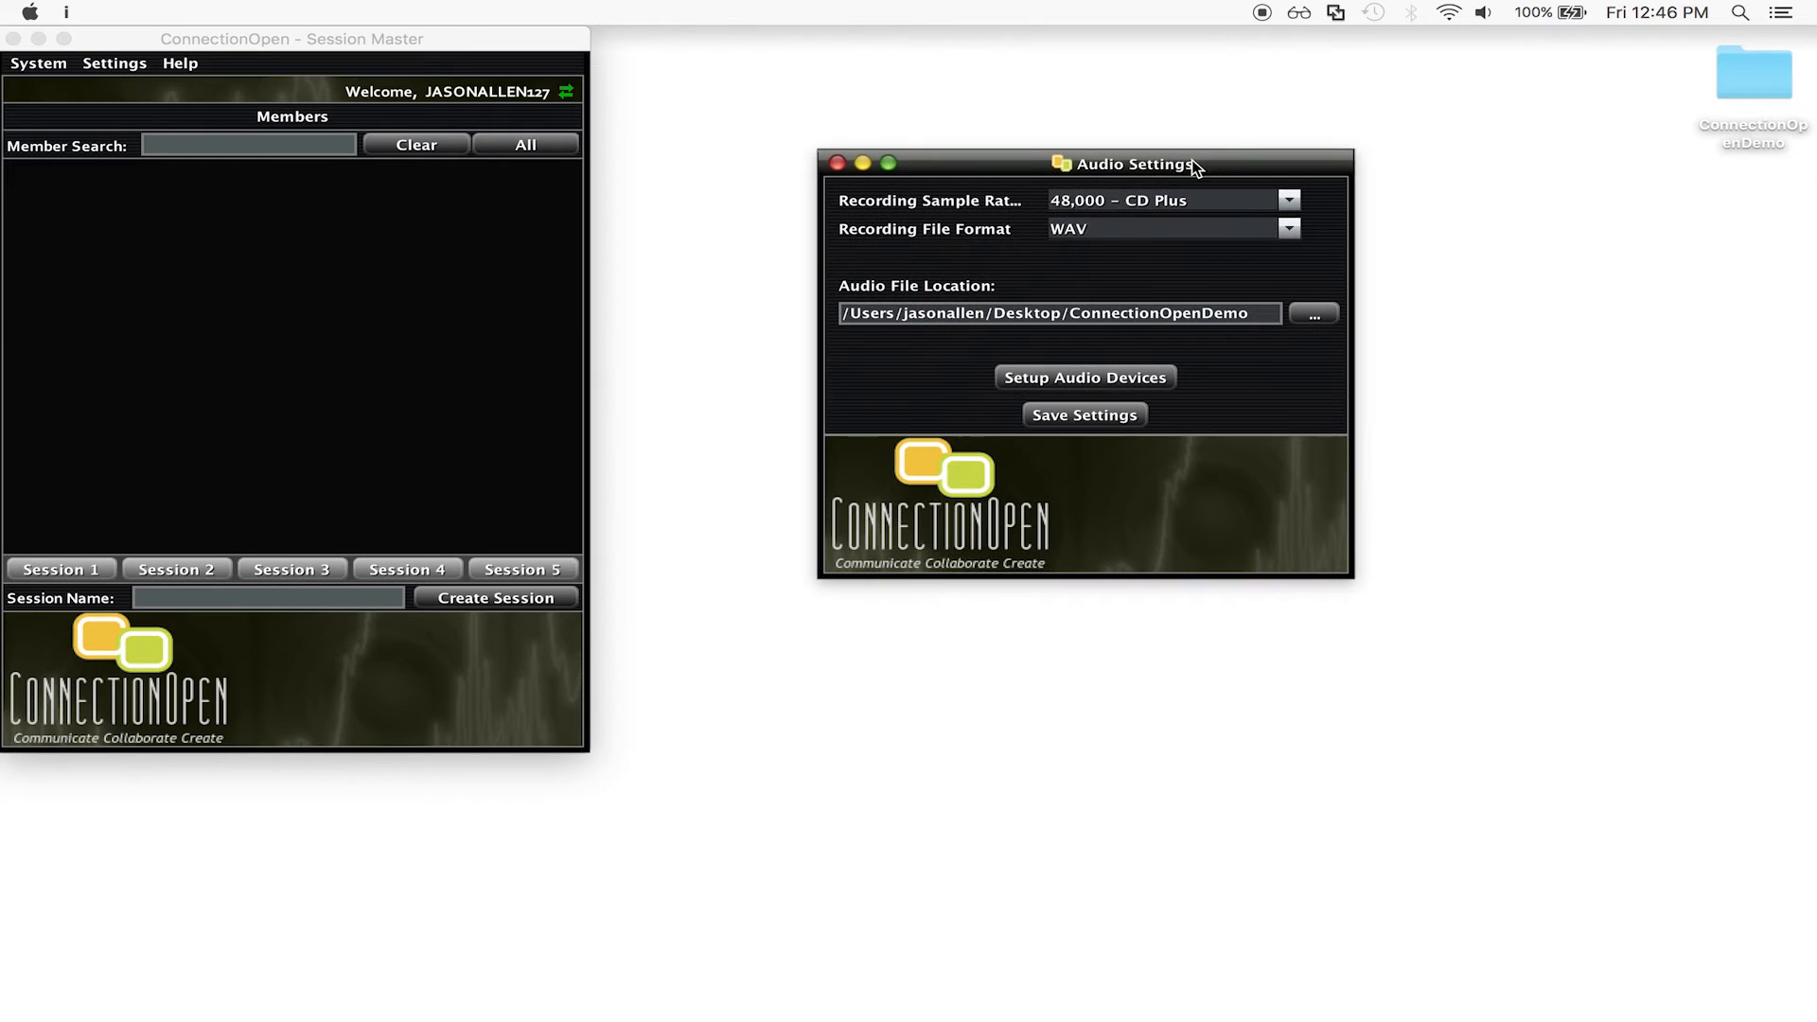
pyautogui.click(1191, 194)
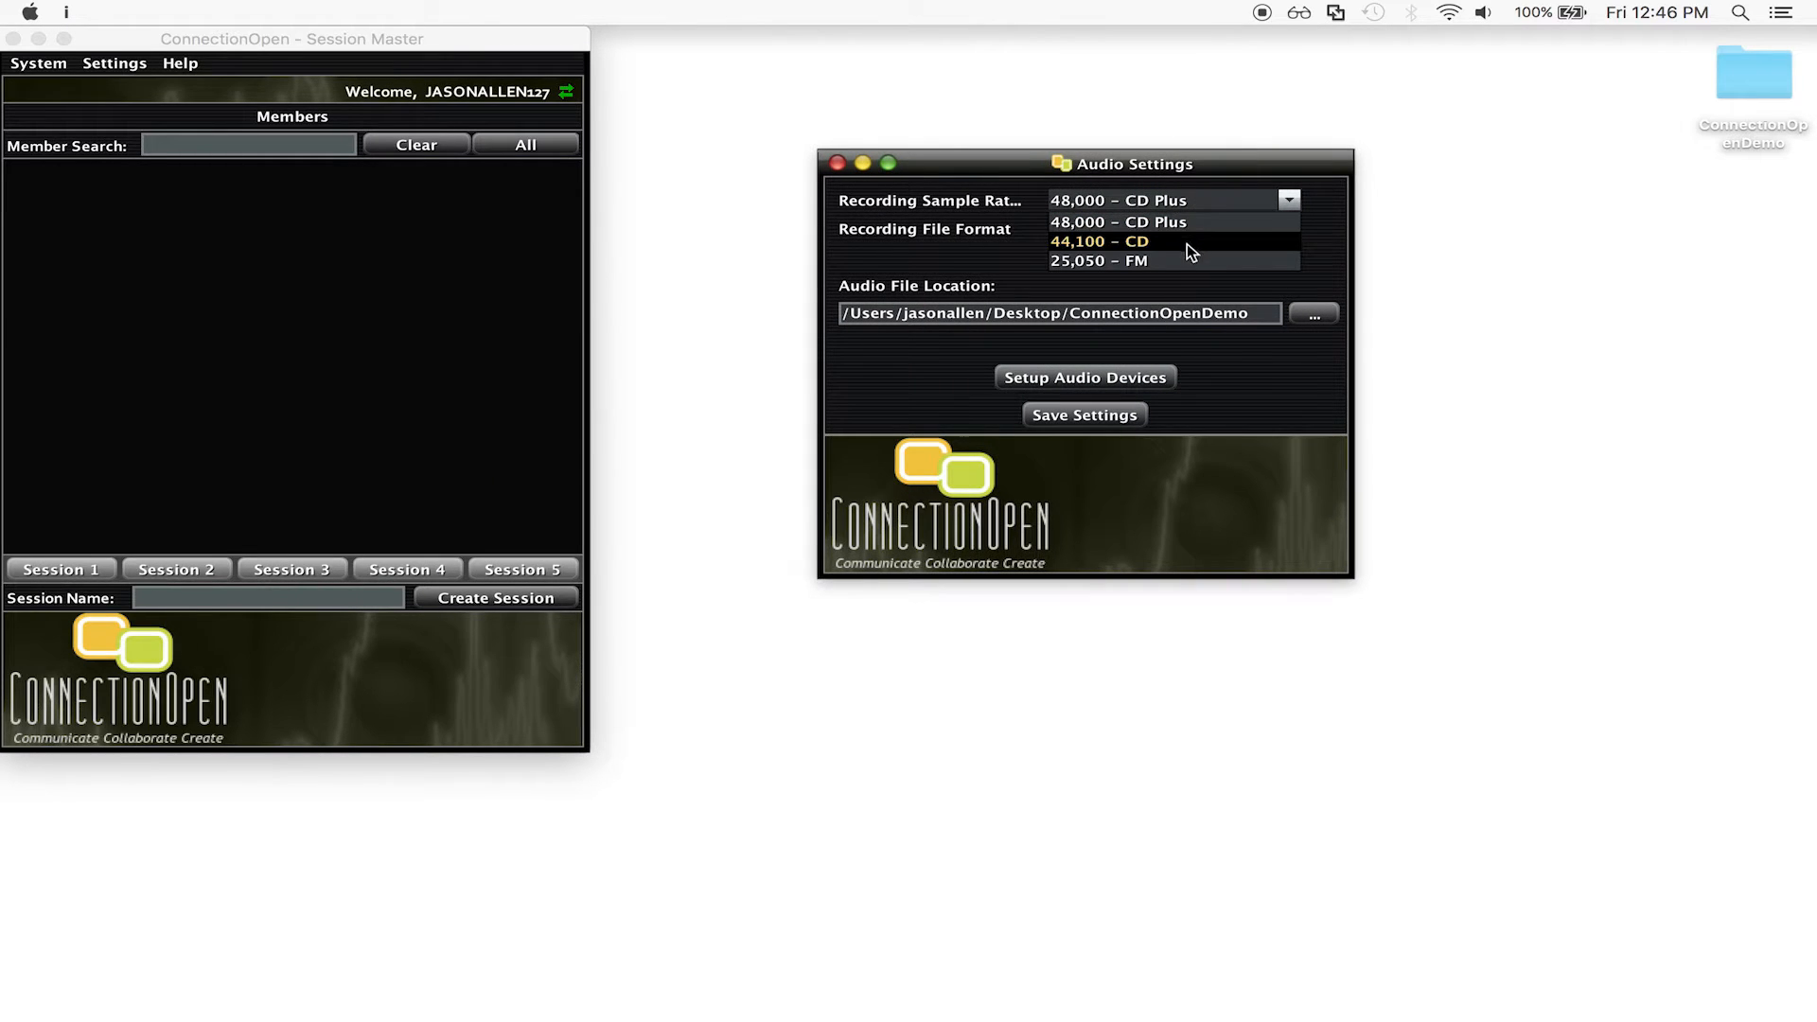
pyautogui.click(1195, 224)
pyautogui.click(1195, 225)
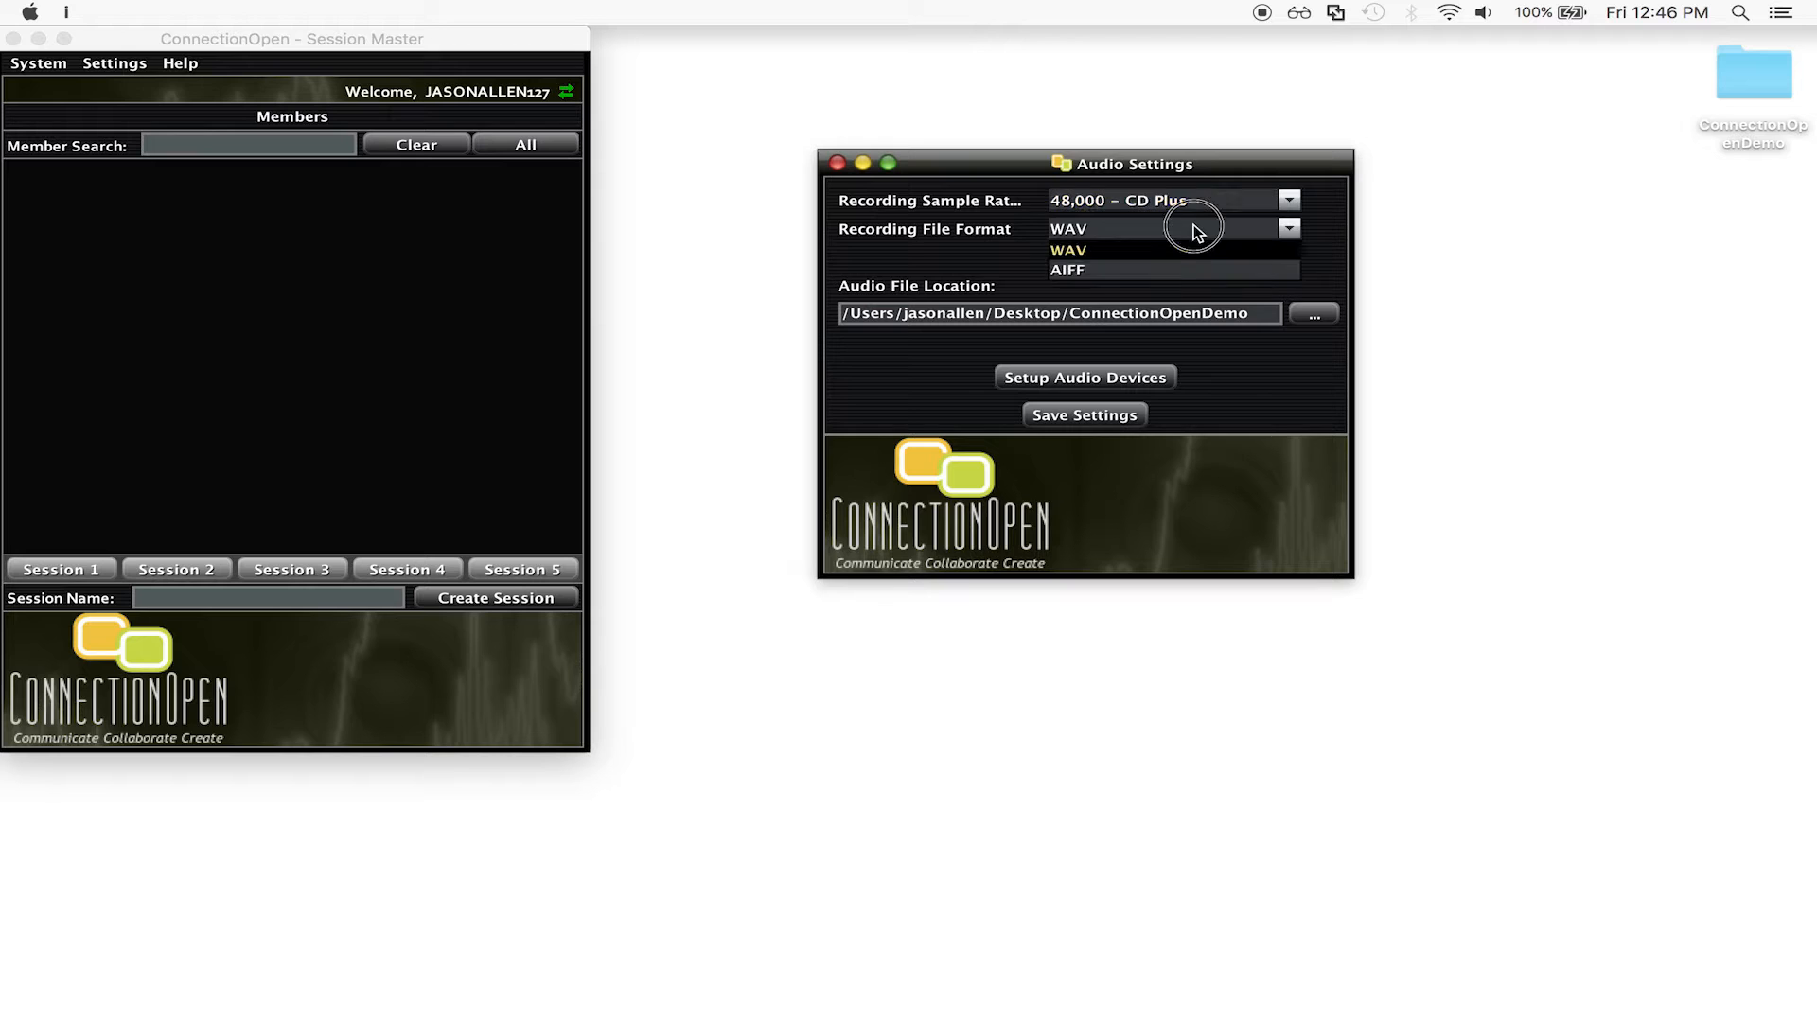
pyautogui.click(1195, 224)
pyautogui.click(1315, 314)
pyautogui.click(788, 198)
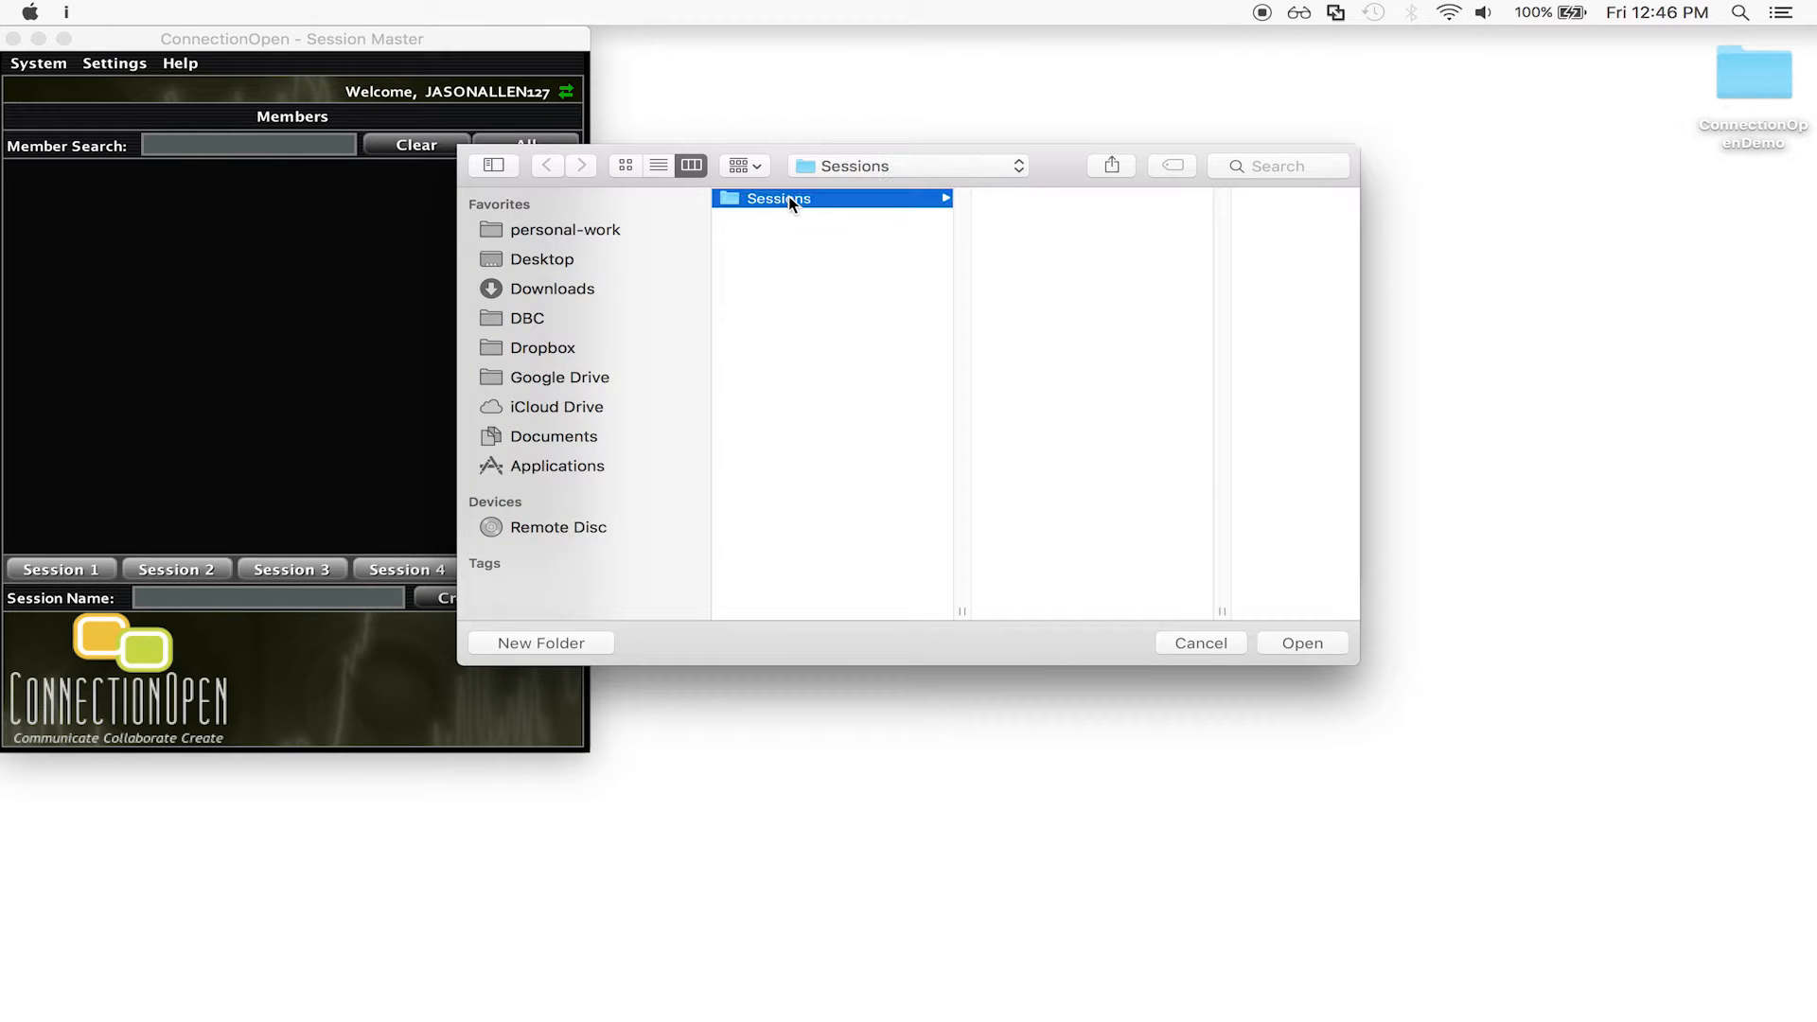
pyautogui.click(1320, 649)
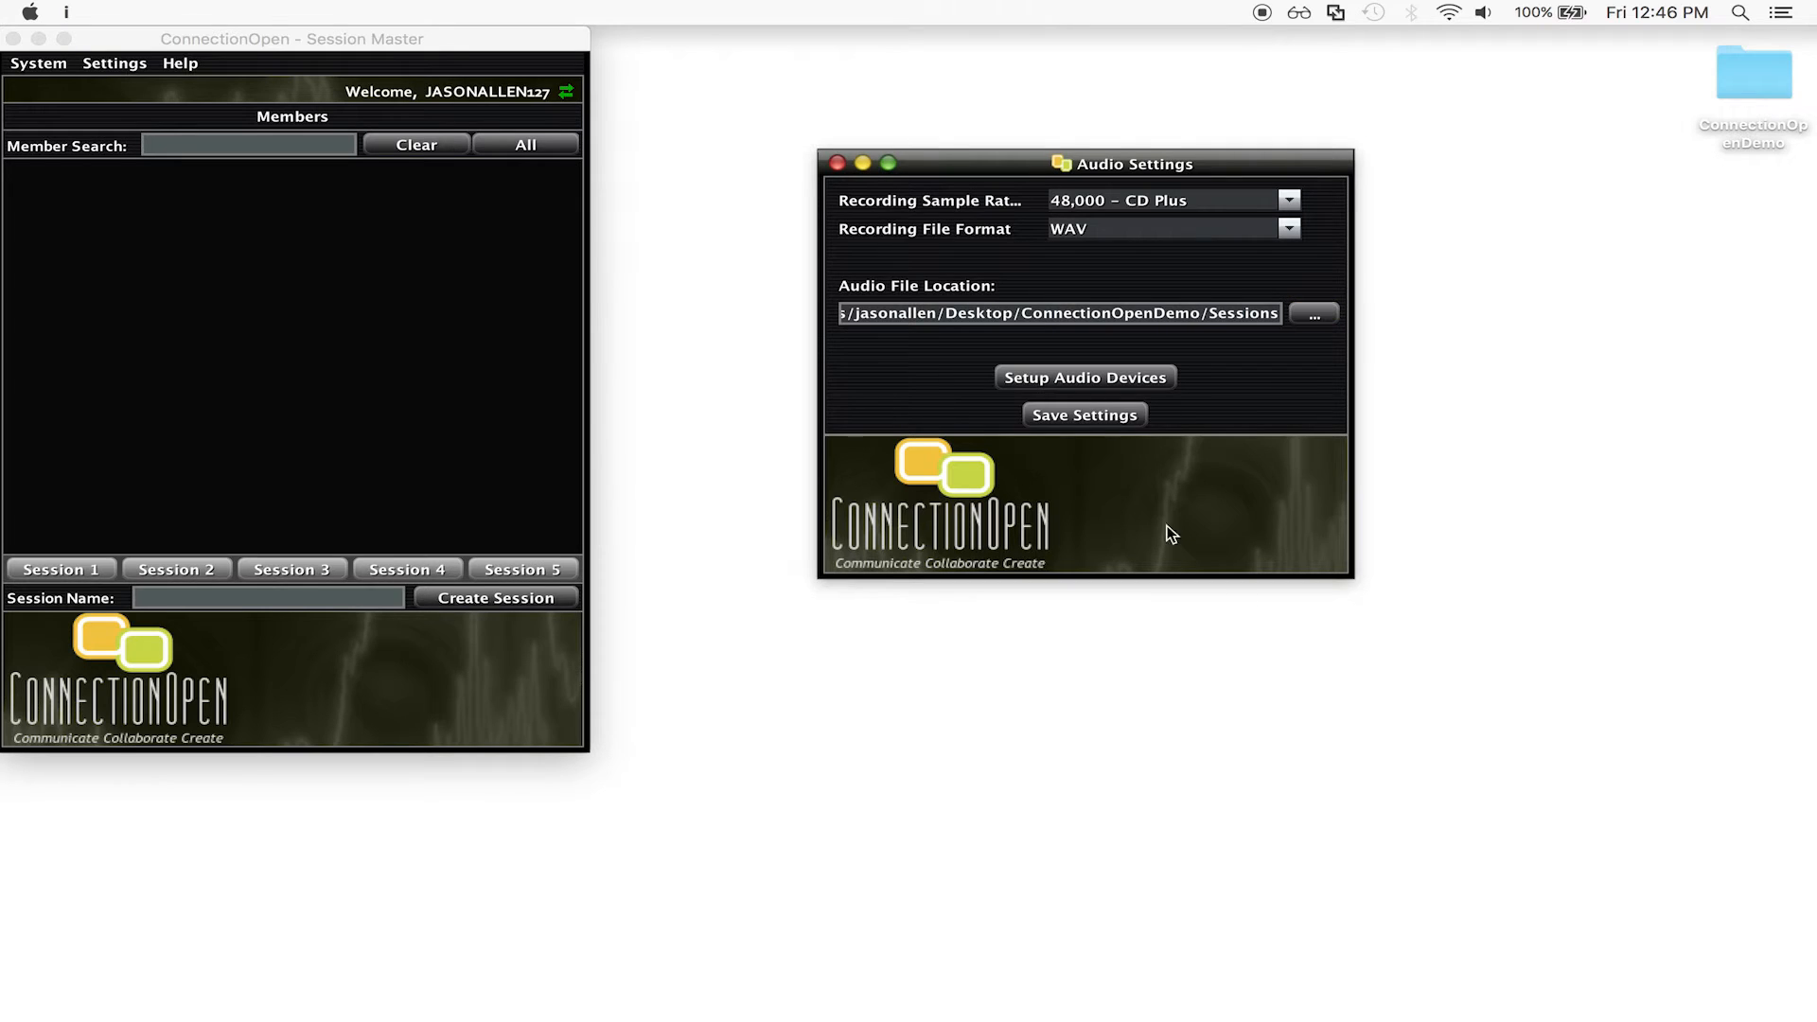
# Set up Built-in Microphone Input 1 and both Built-in Output channels, then save both settings windows.
pyautogui.click(1099, 376)
pyautogui.moveTo(994, 163); pyautogui.dragTo(1478, 132)
pyautogui.moveTo(358, 176); pyautogui.dragTo(977, 136)
pyautogui.click(1005, 205)
pyautogui.click(1009, 202)
pyautogui.click(1011, 226)
pyautogui.click(1010, 226)
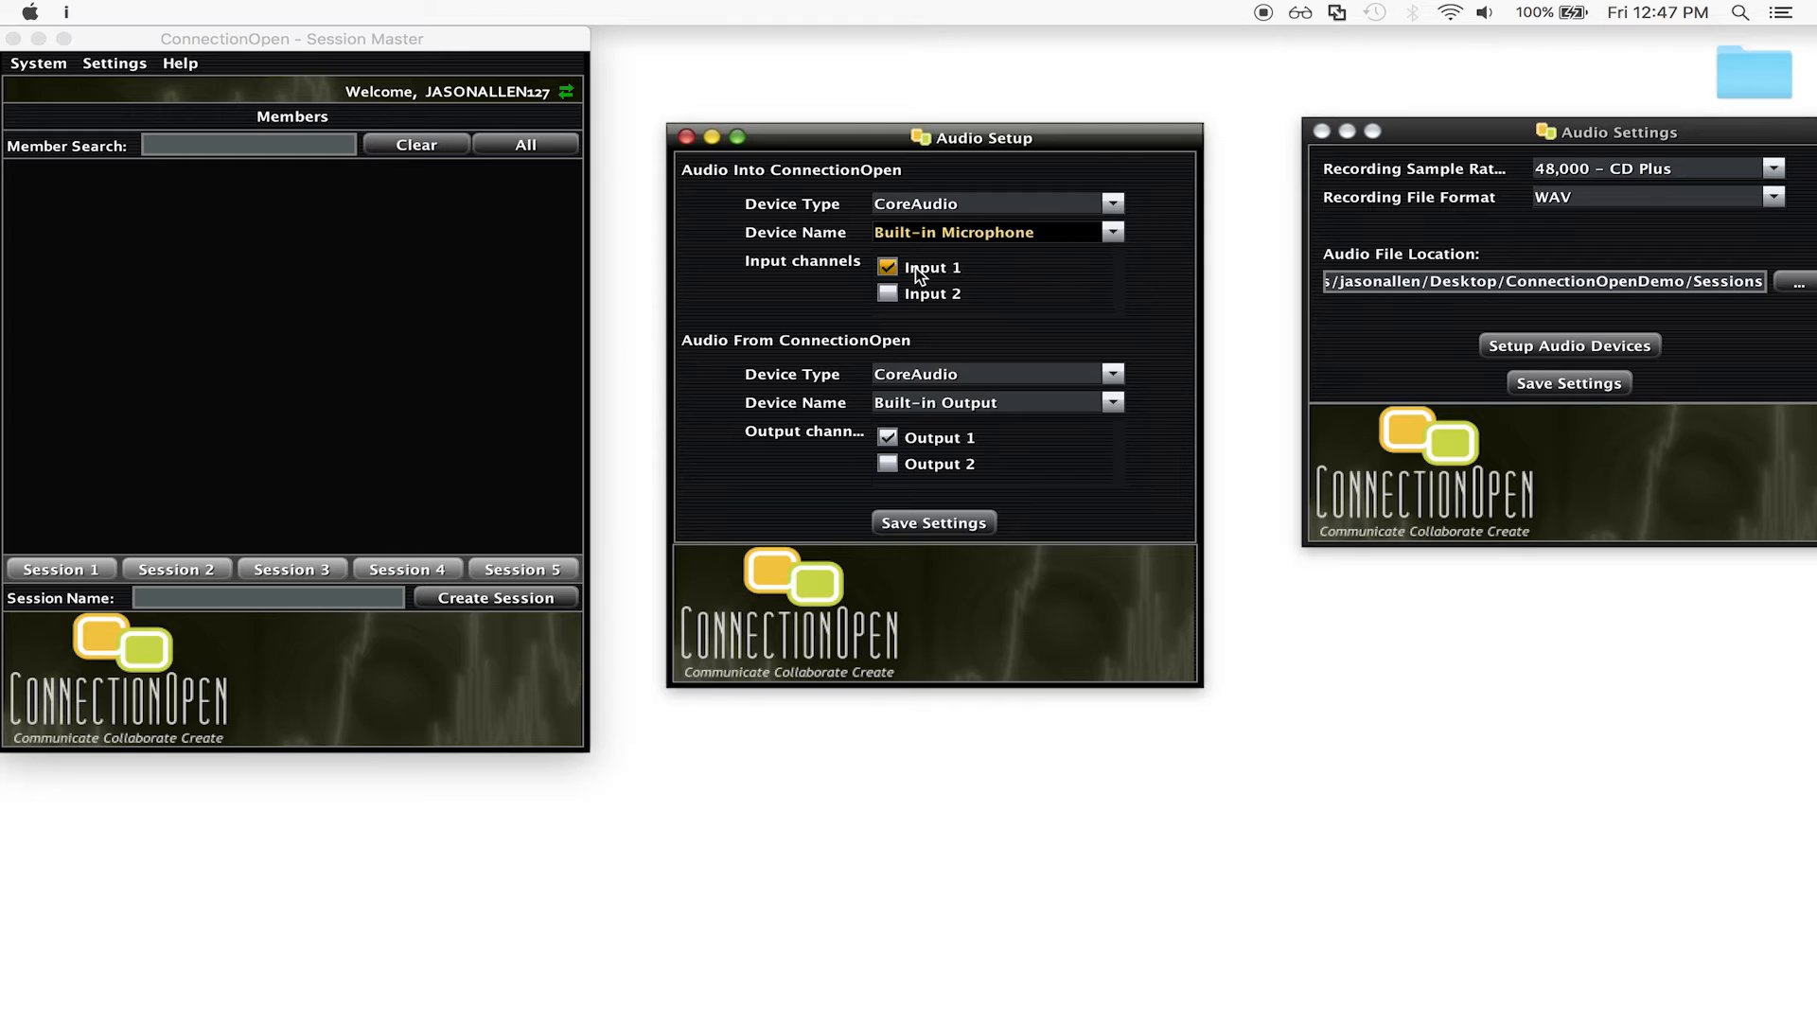
pyautogui.click(911, 273)
pyautogui.click(913, 274)
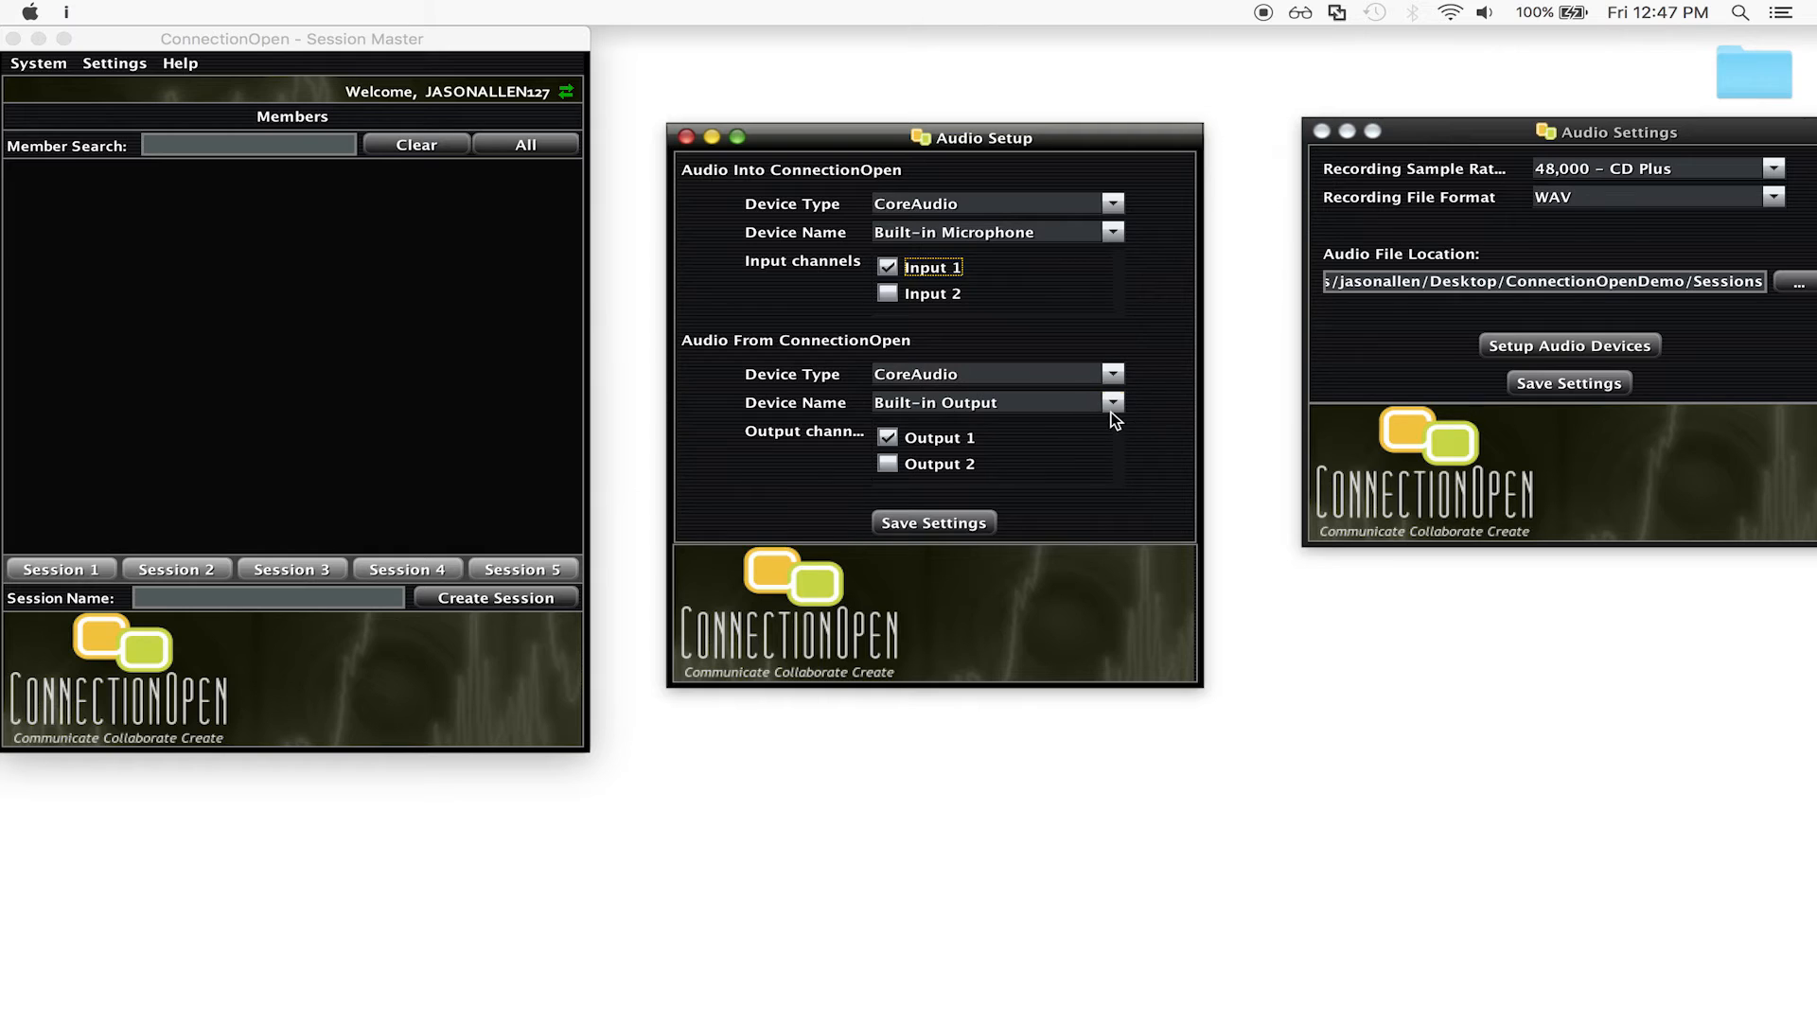
pyautogui.click(1112, 404)
pyautogui.click(1094, 422)
pyautogui.click(962, 523)
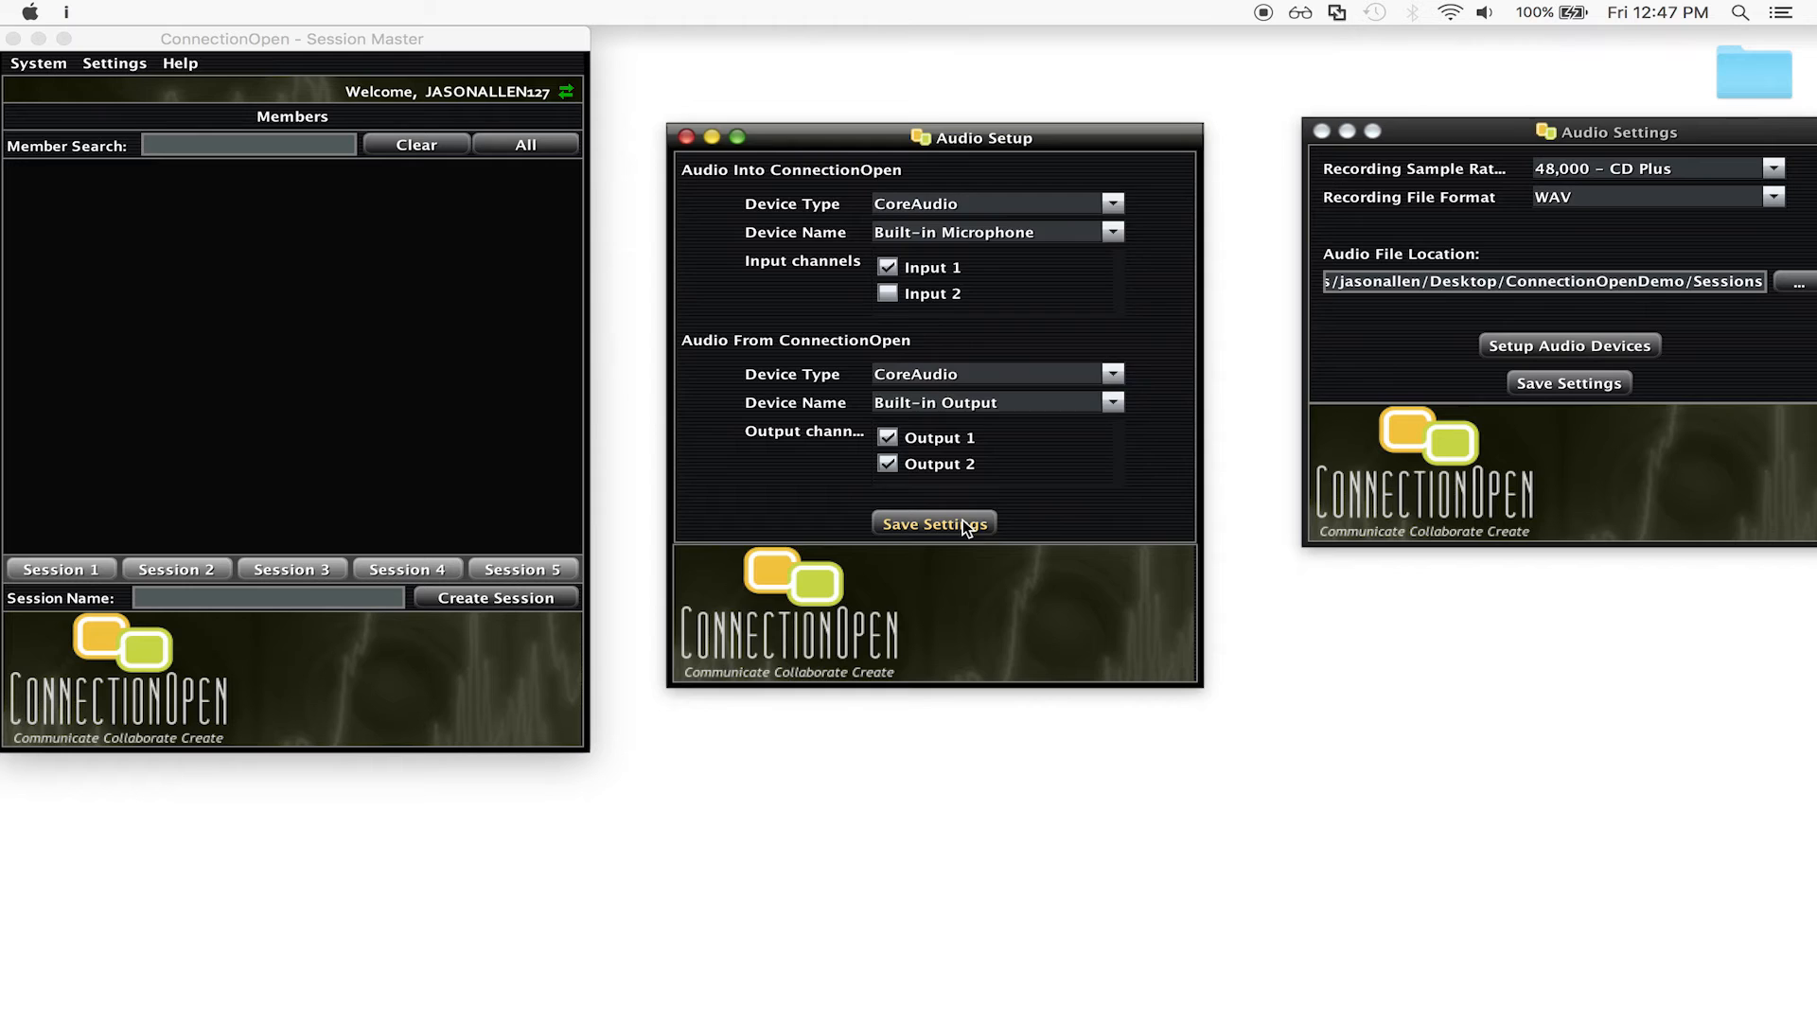
pyautogui.click(1529, 390)
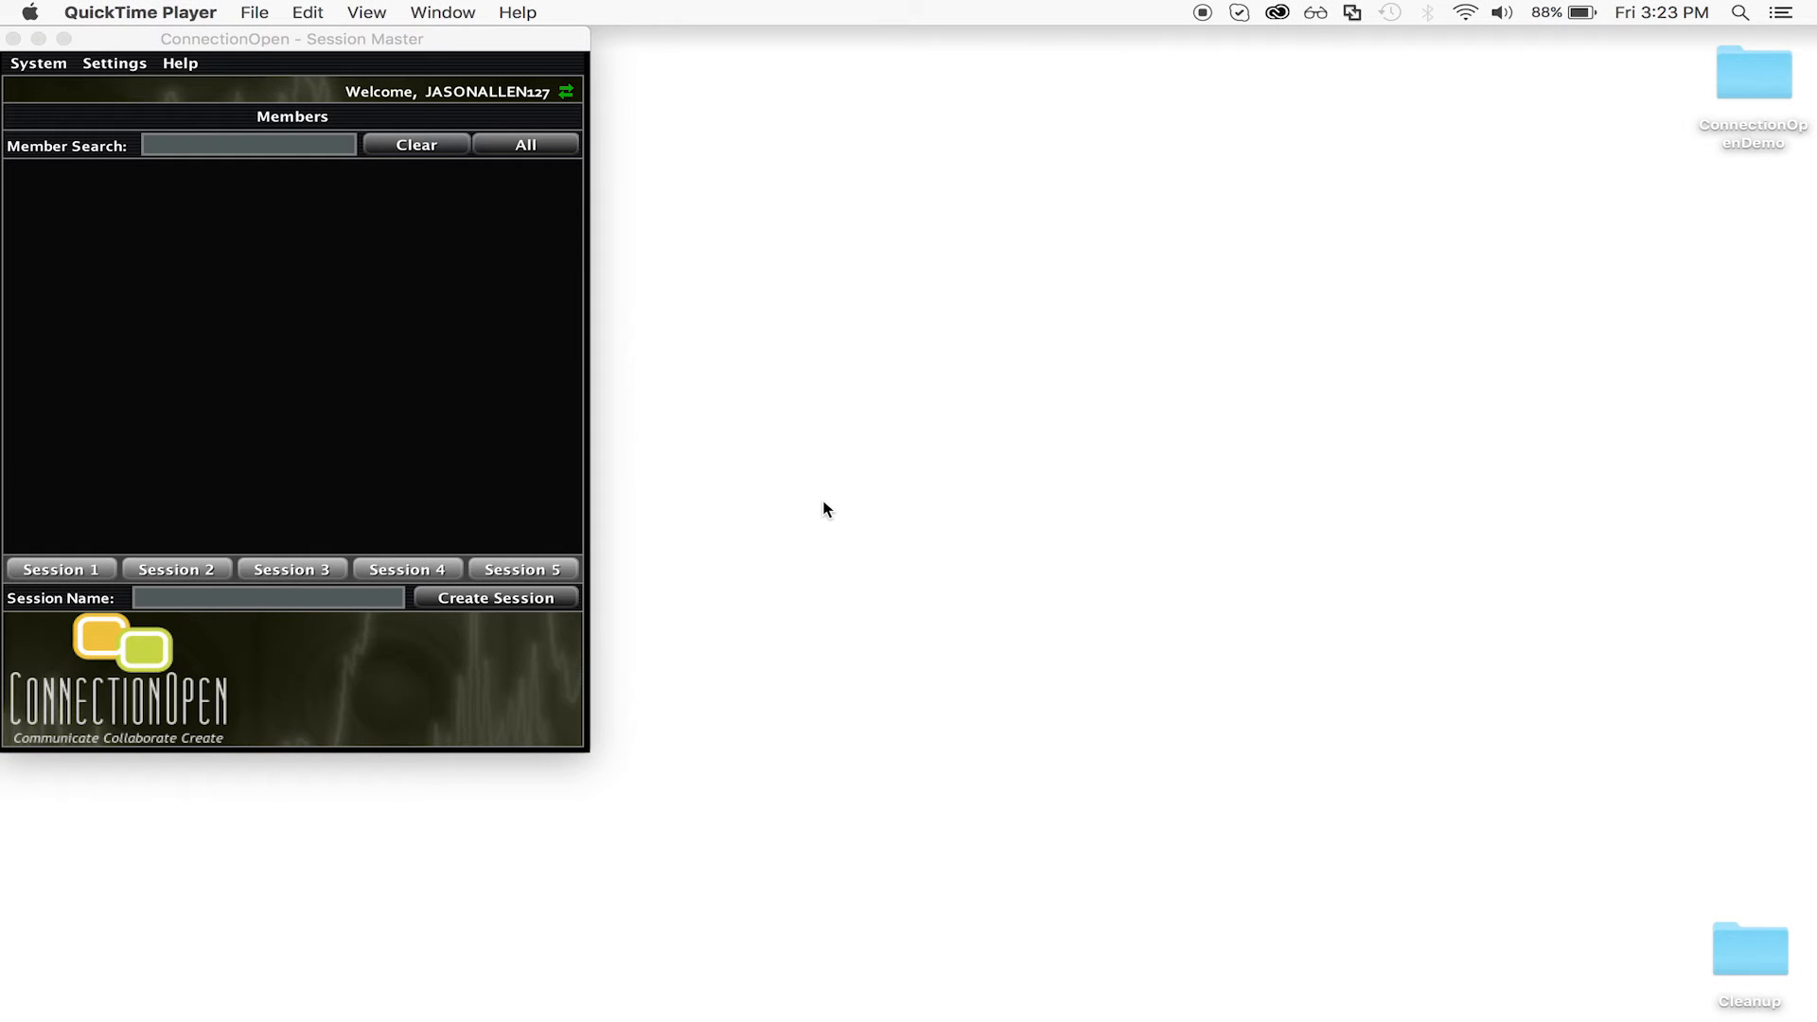
# Search Member Search for the wanted member's username.
pyautogui.click(252, 146)
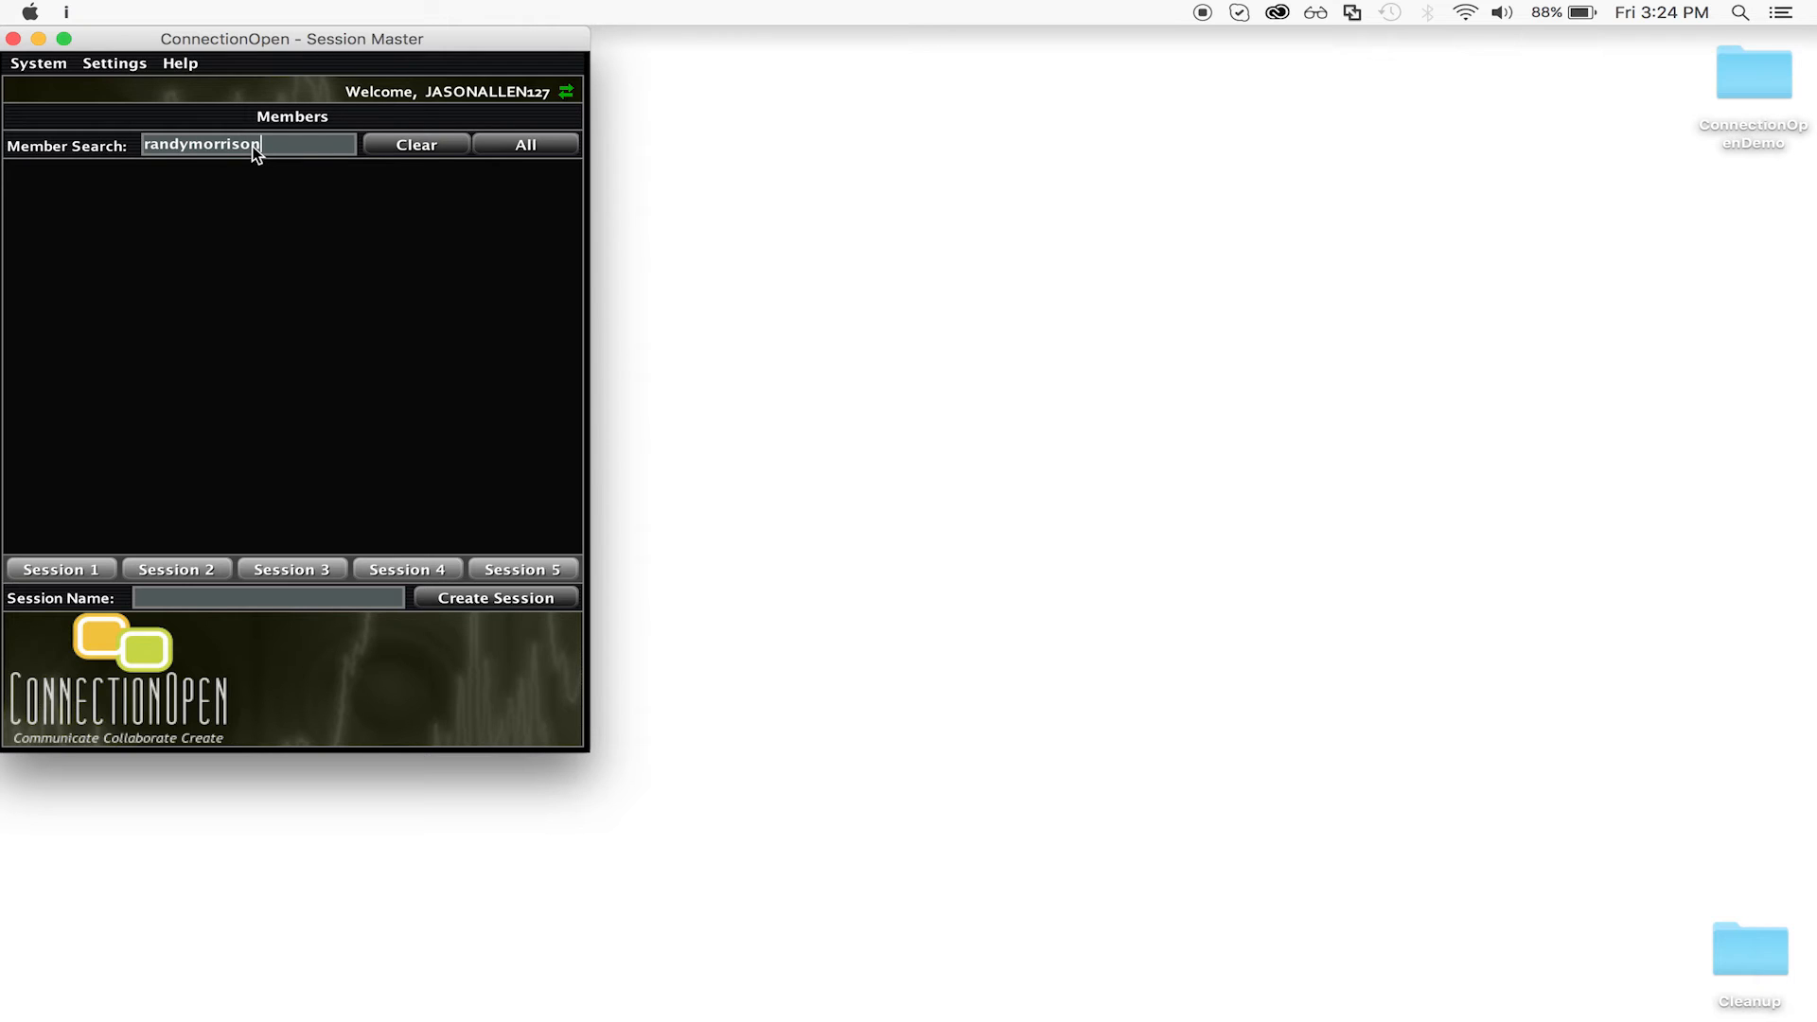
pyautogui.press('Return')
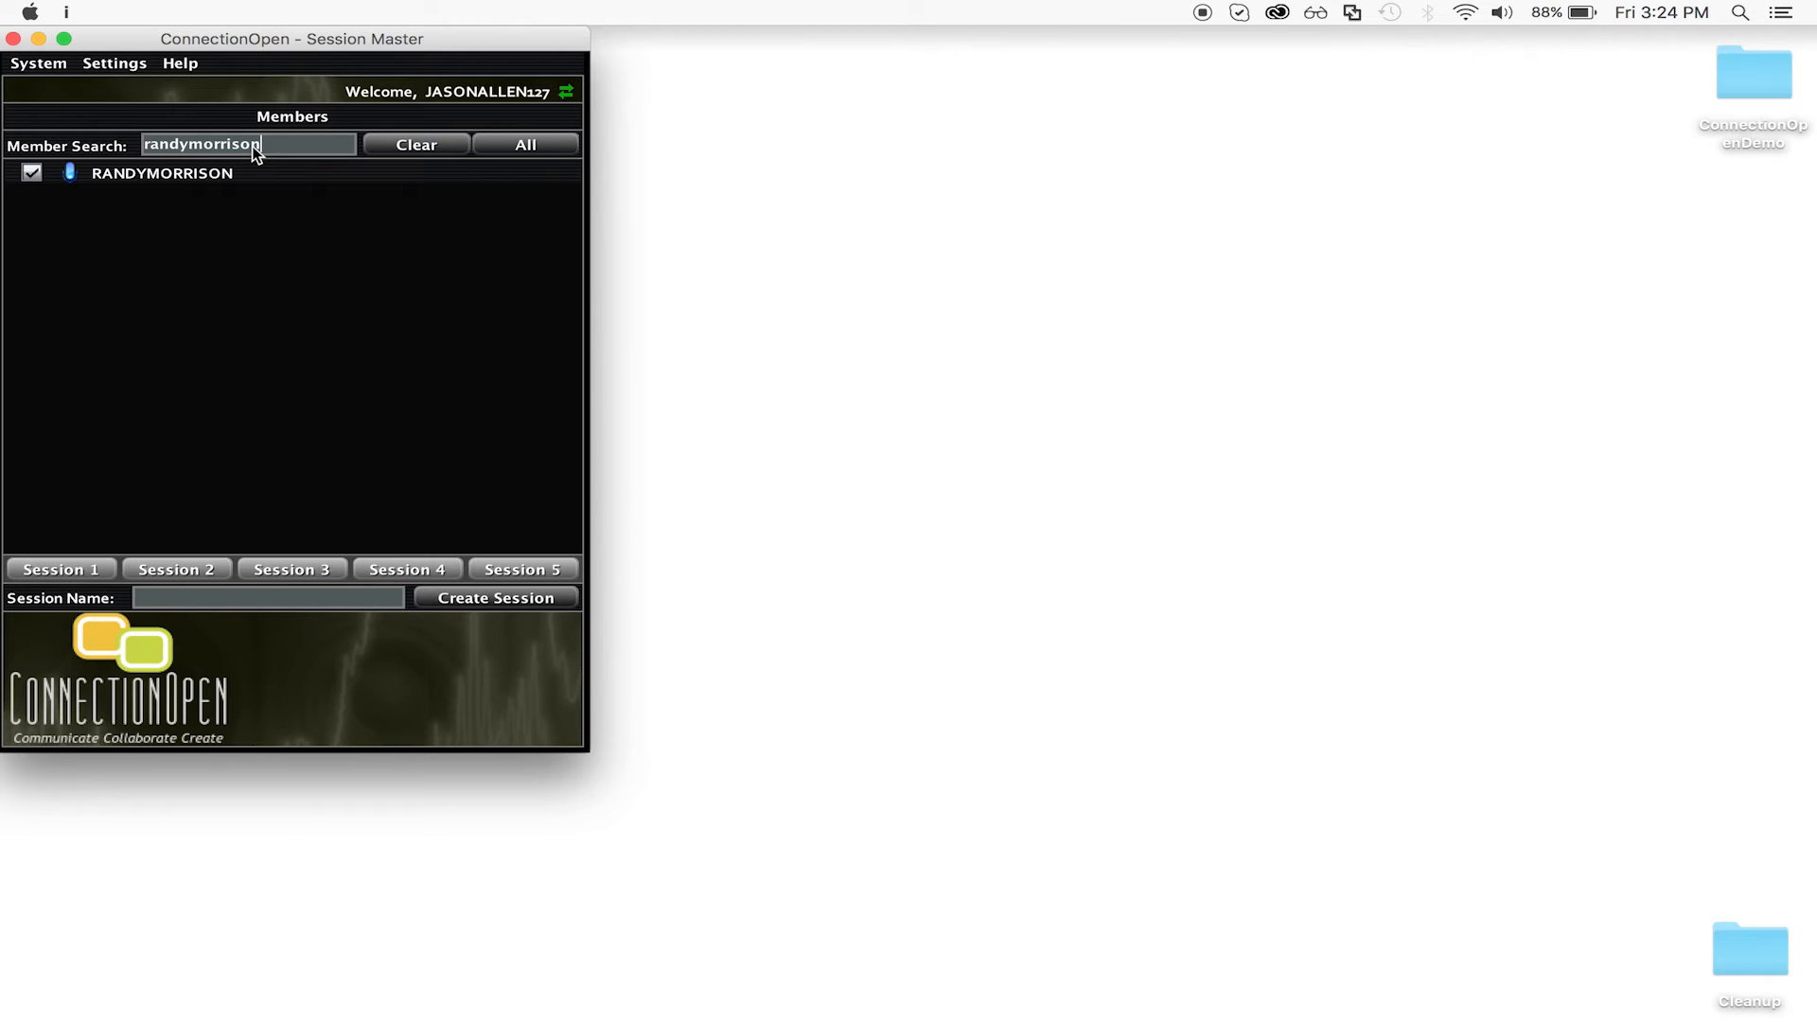
# Name and create a new session including the found member, moving its window aside.
pyautogui.click(305, 597)
pyautogui.write('Hellorandy')
pyautogui.click(484, 606)
pyautogui.moveTo(564, 64); pyautogui.dragTo(1165, 7)
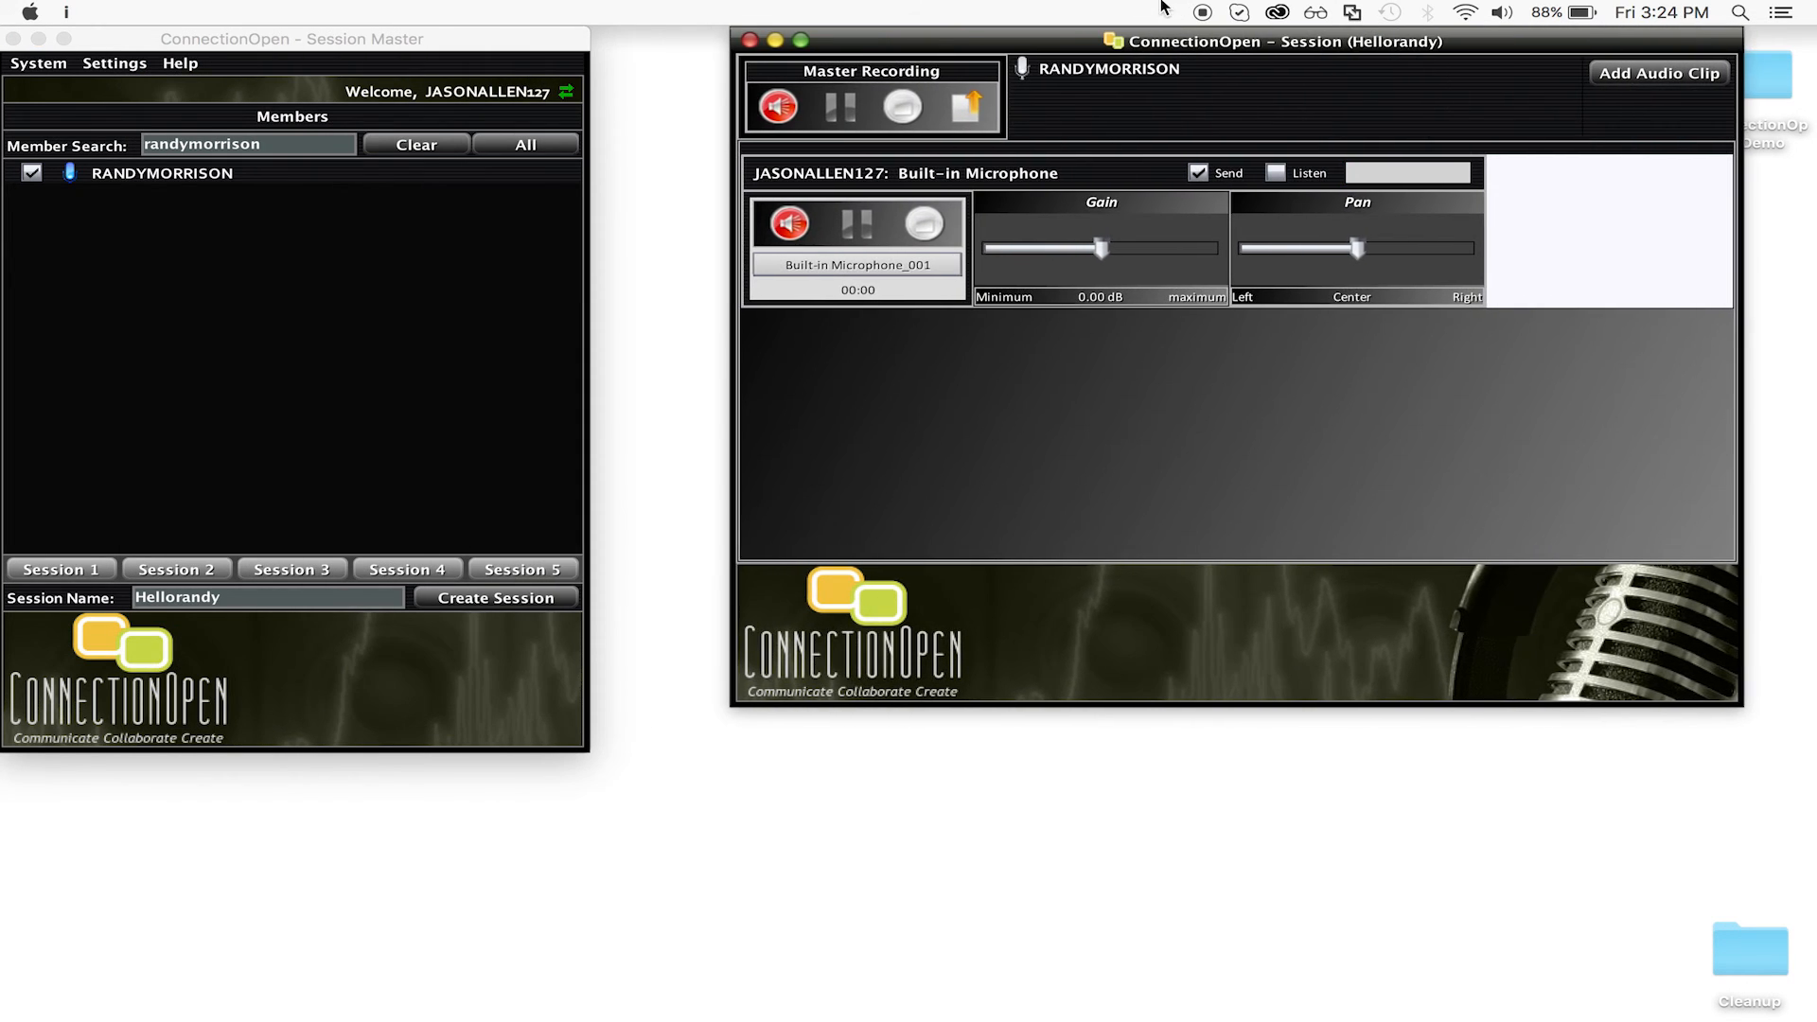